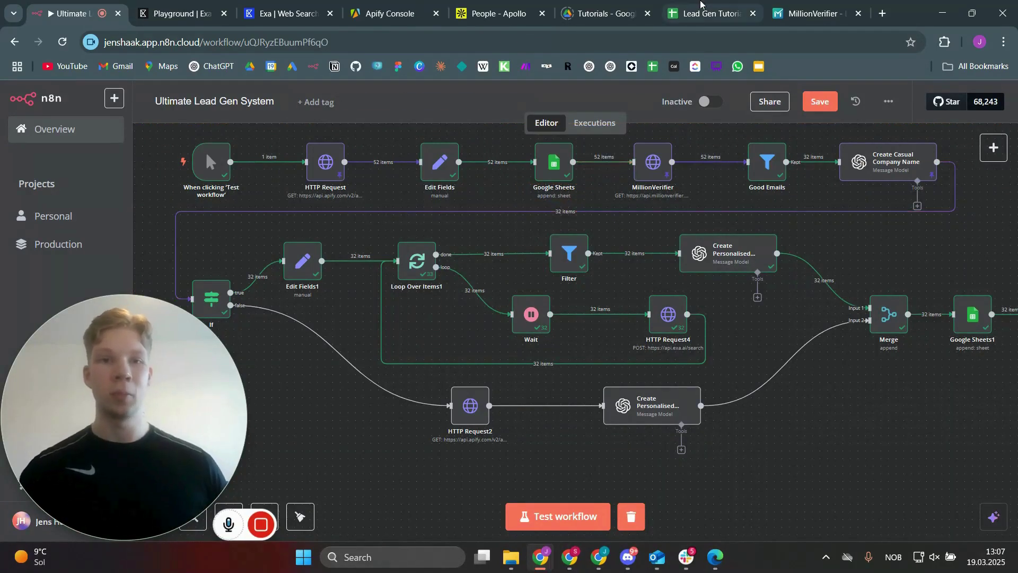
# Switch to the Lead Gen Tutorial spreadsheet and examine the lead columns from First Name through PersonLinkedin, comparing company names with casual names.
pyautogui.click(702, 4)
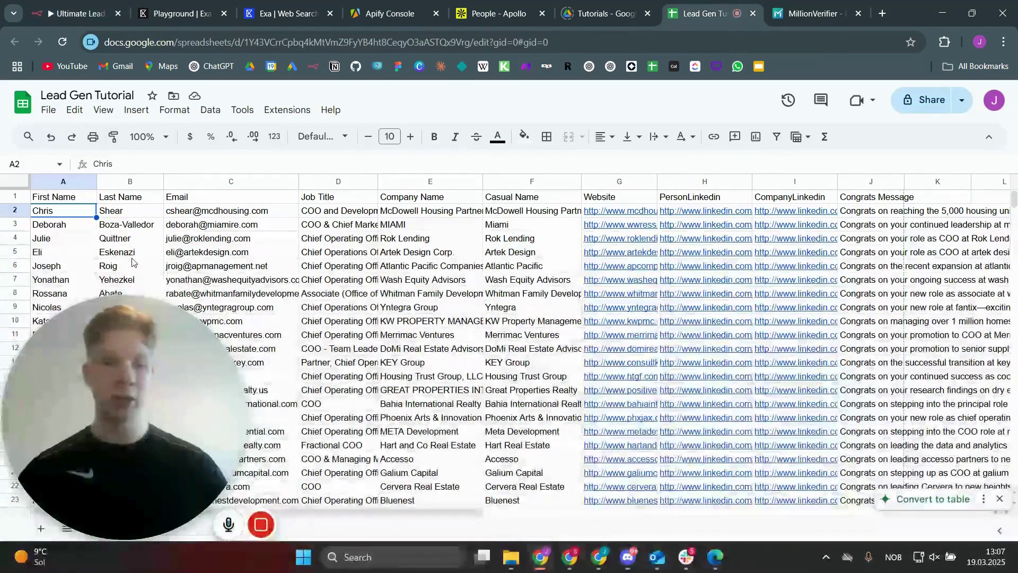
pyautogui.click(76, 201)
pyautogui.click(130, 202)
pyautogui.click(199, 203)
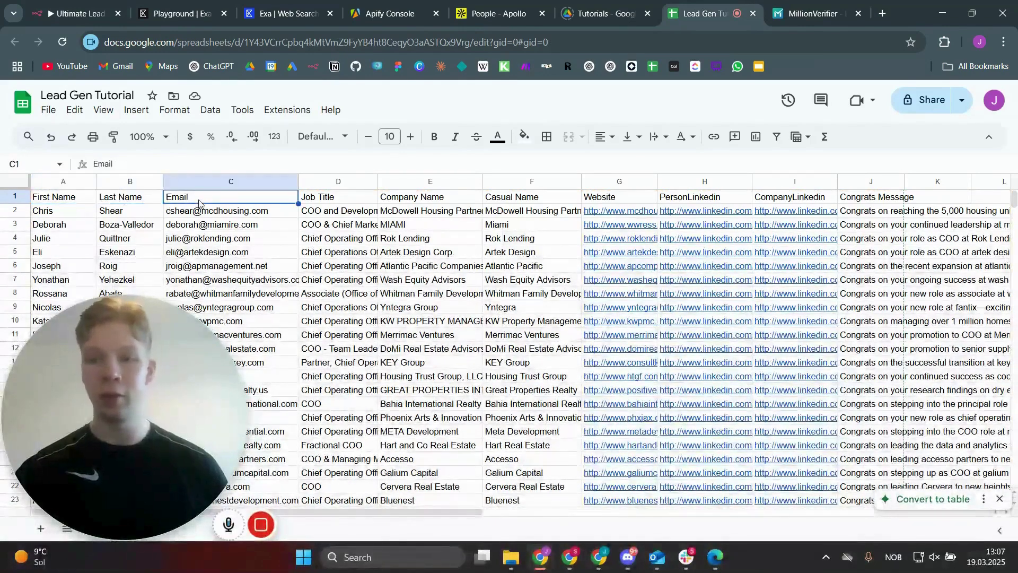
pyautogui.click(339, 201)
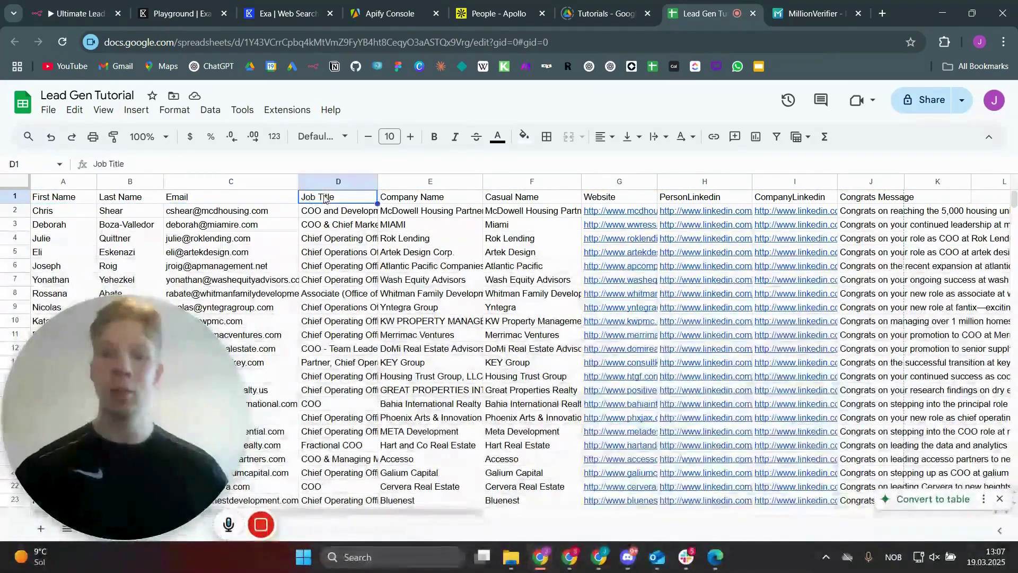
pyautogui.click(448, 200)
pyautogui.click(528, 199)
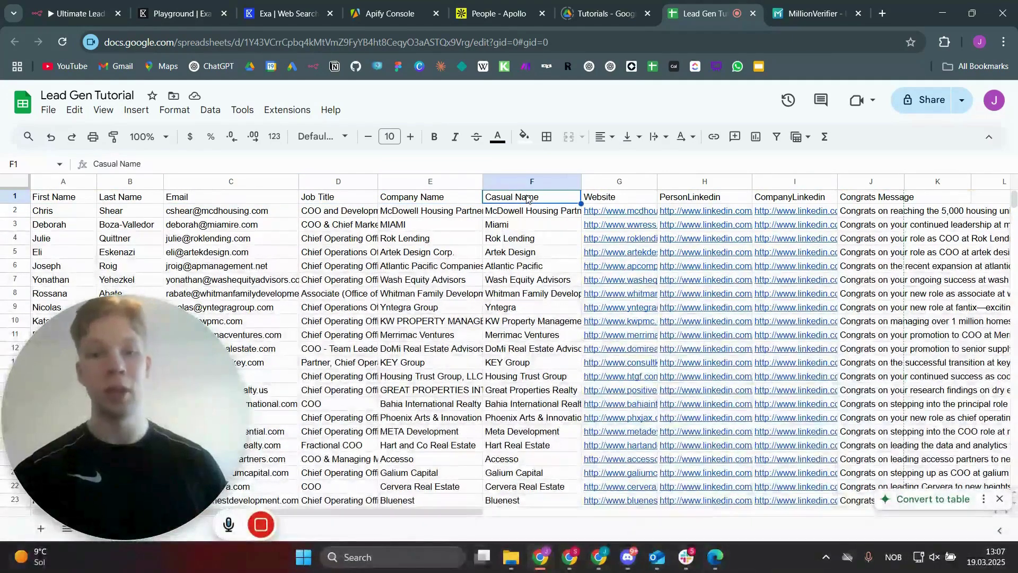
pyautogui.click(450, 254)
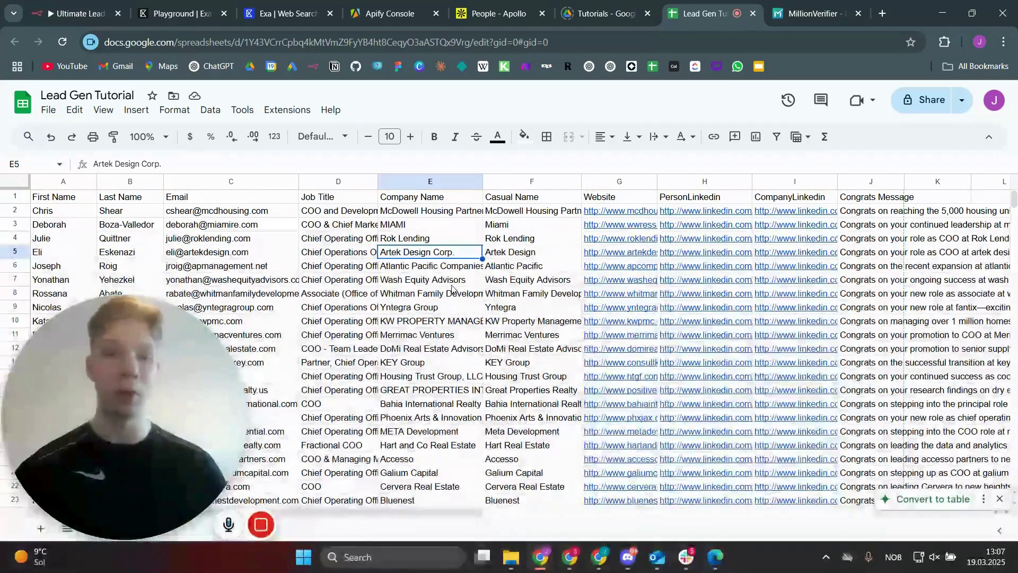
pyautogui.click(549, 325)
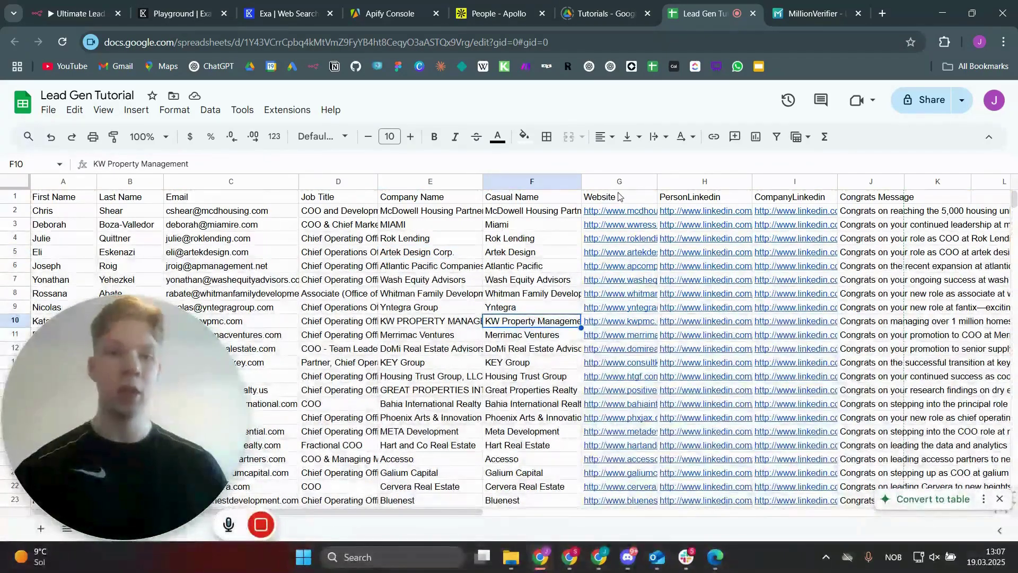
pyautogui.click(625, 199)
pyautogui.click(706, 197)
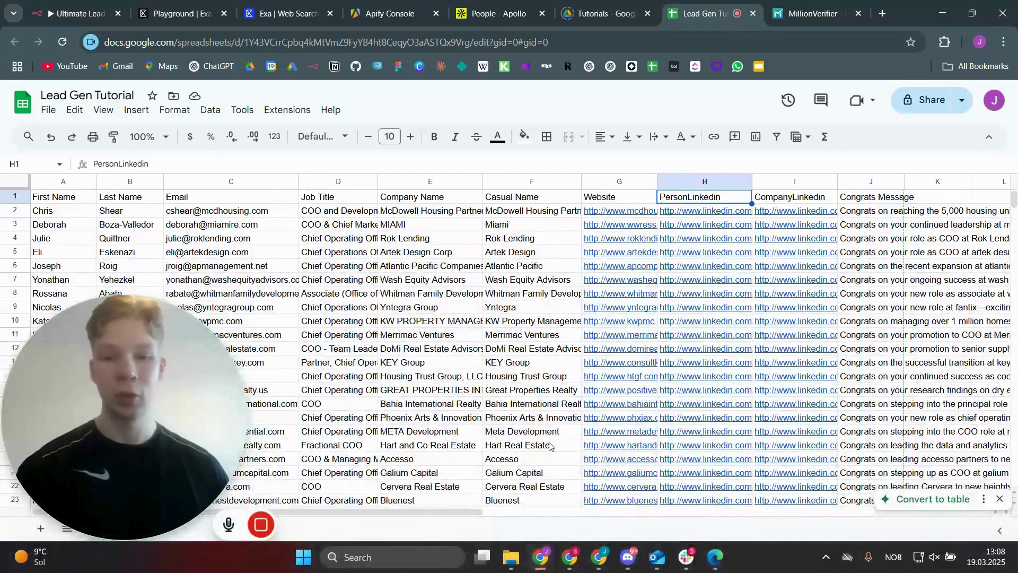
# Examine the Congrats Message column and read the full personalised message in its first data row.
pyautogui.moveTo(474, 508); pyautogui.dragTo(519, 509)
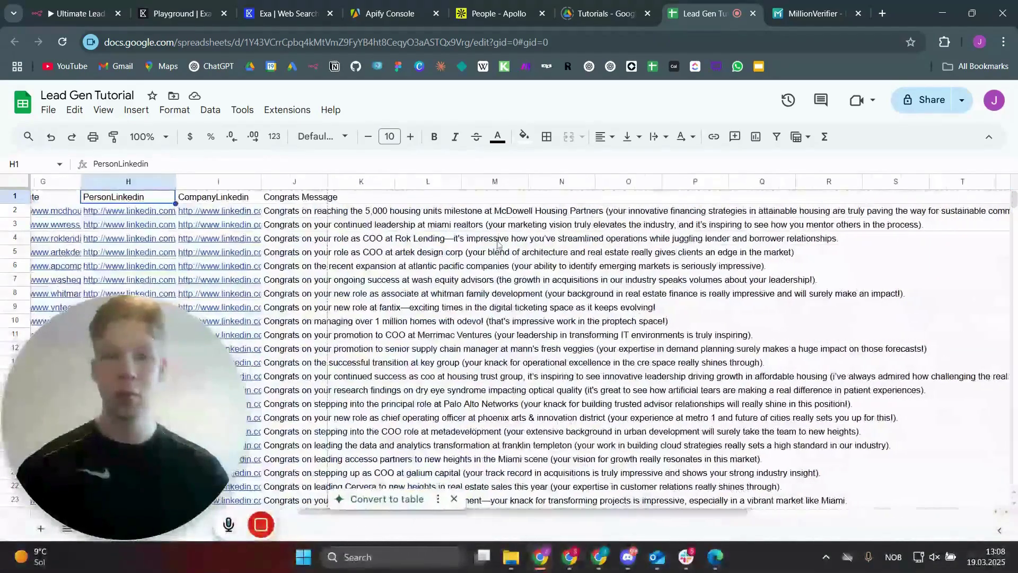
pyautogui.click(313, 198)
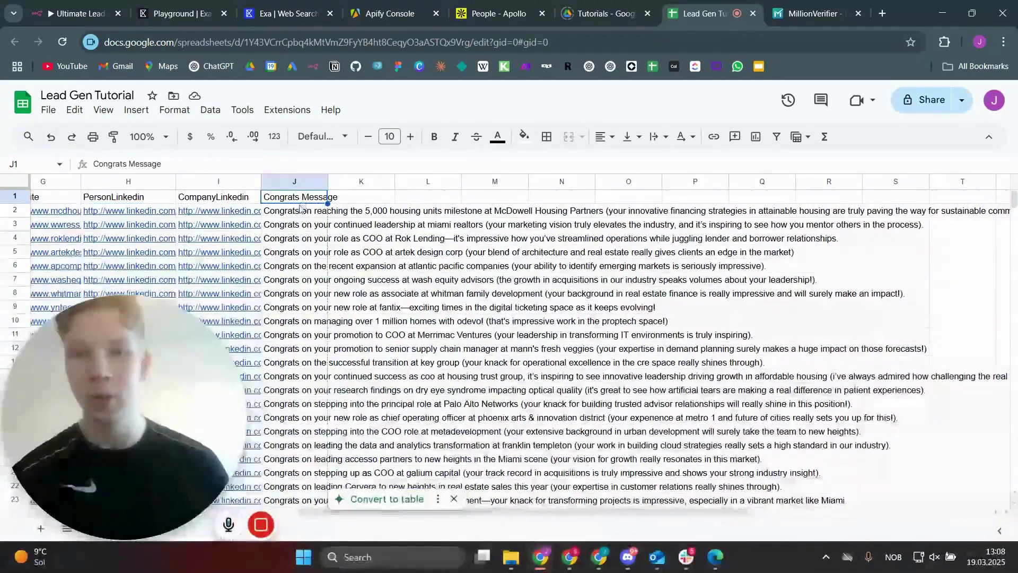
pyautogui.click(296, 214)
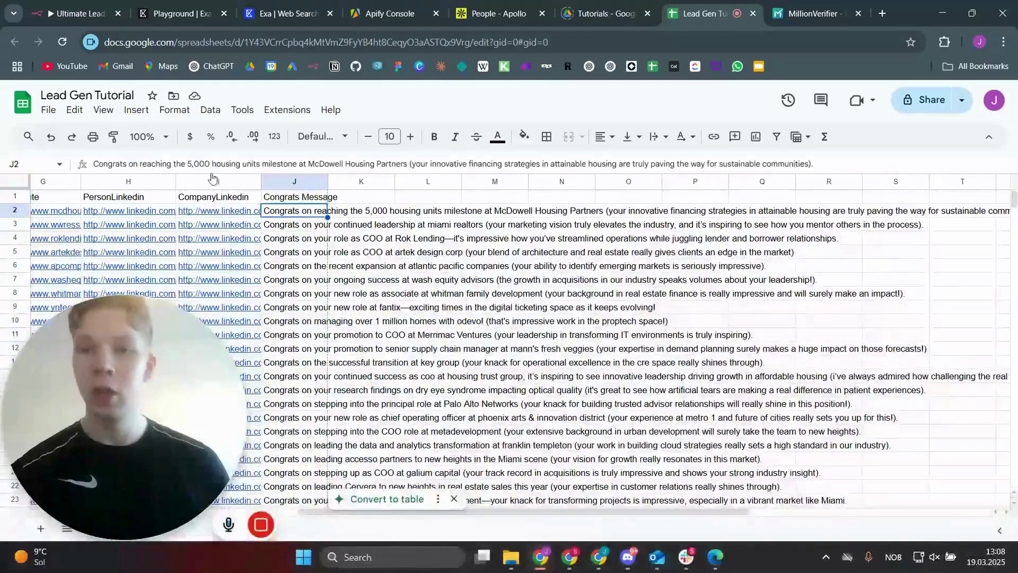
pyautogui.click(94, 160)
pyautogui.moveTo(93, 161); pyautogui.dragTo(243, 165)
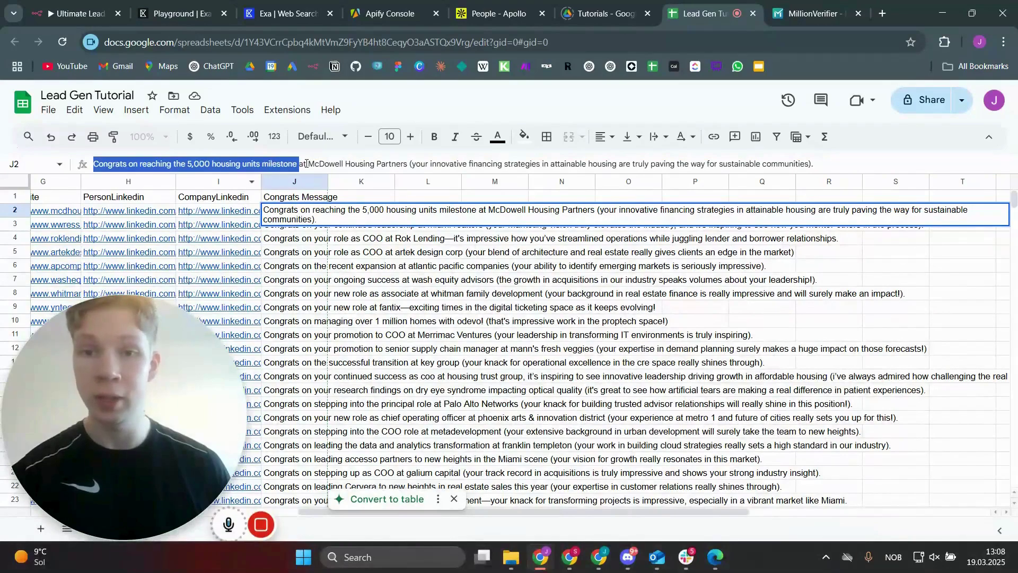
pyautogui.moveTo(306, 163); pyautogui.dragTo(819, 164)
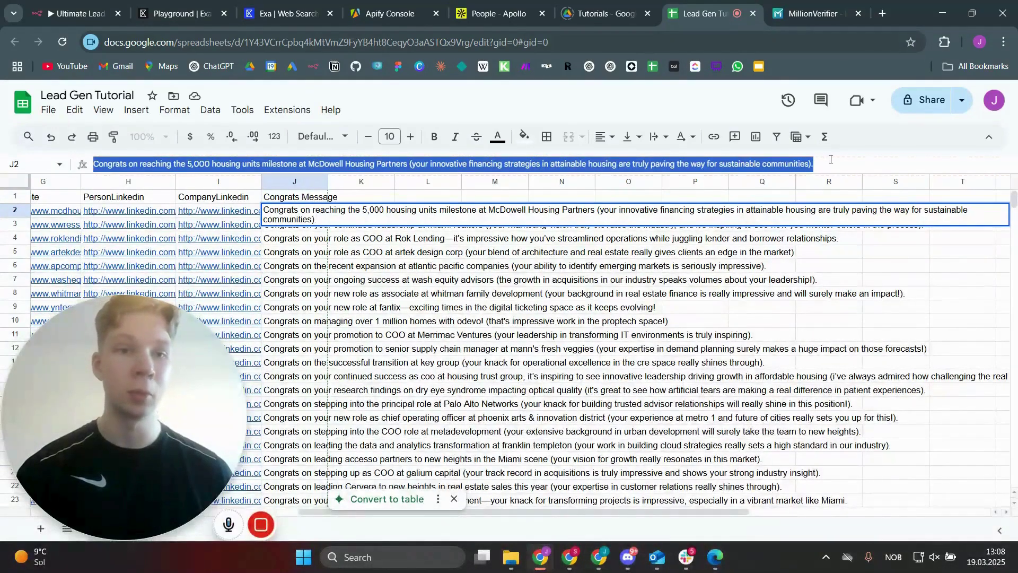
# Switch to the Ultimate Lead Gen System workflow in n8n and open the HTTP Request node that follows the trigger.
pyautogui.click(93, 11)
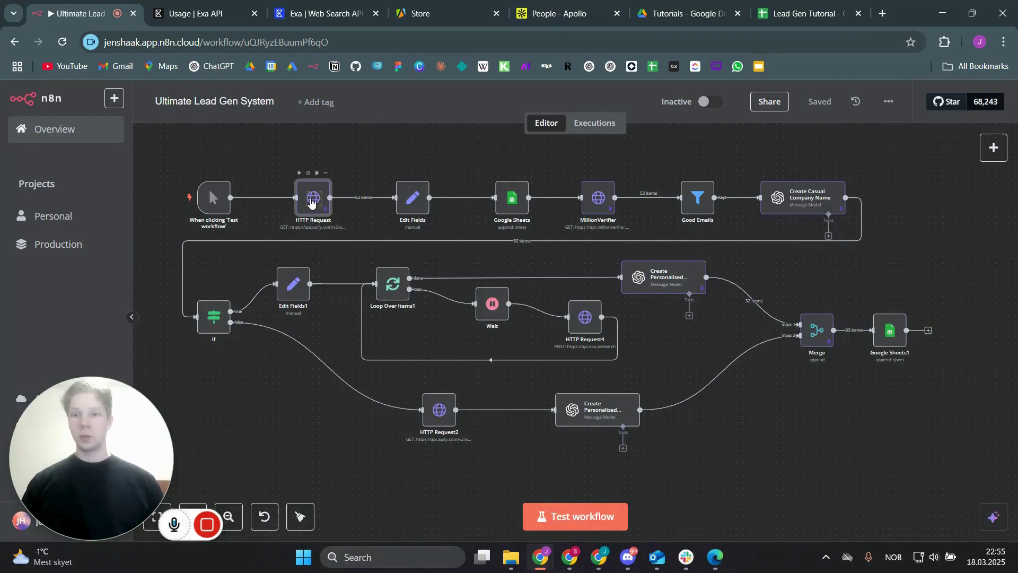
pyautogui.doubleClick(312, 201)
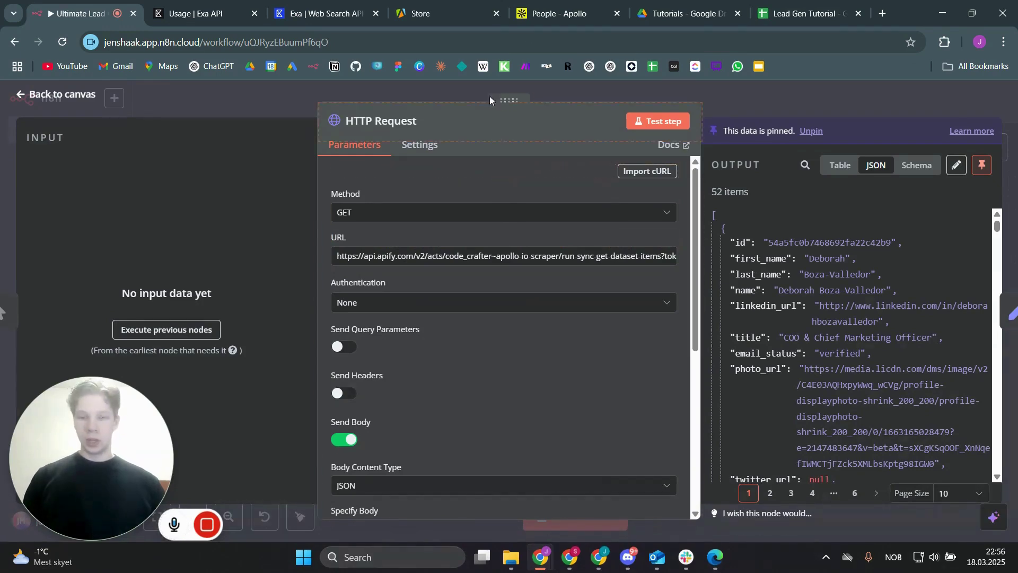
# Switch to Apollo, review the people search's email status, job title and employee filters, and copy the search URL.
pyautogui.click(554, 14)
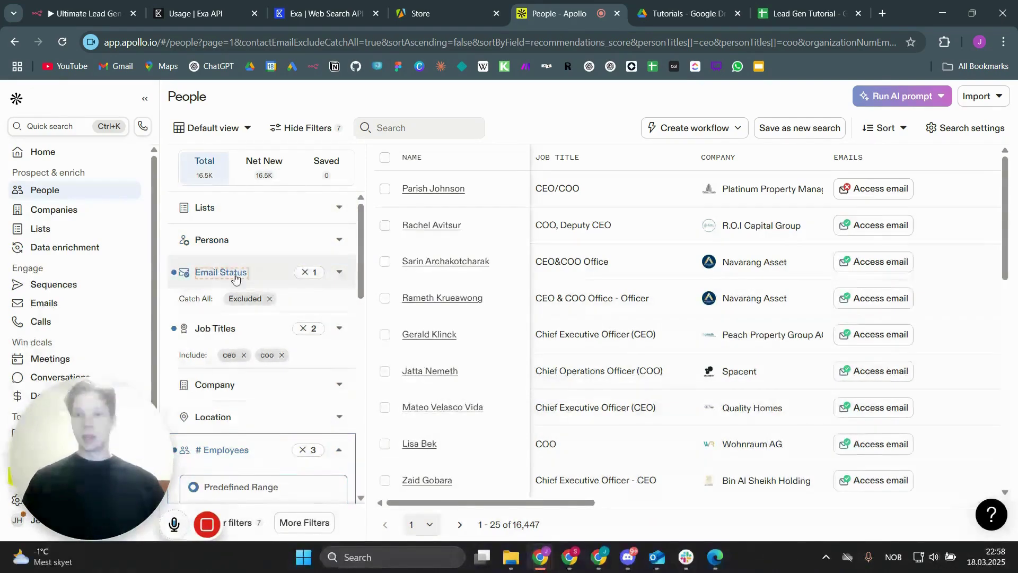
pyautogui.scroll(-2, 253, 259)
pyautogui.scroll(2, 249, 255)
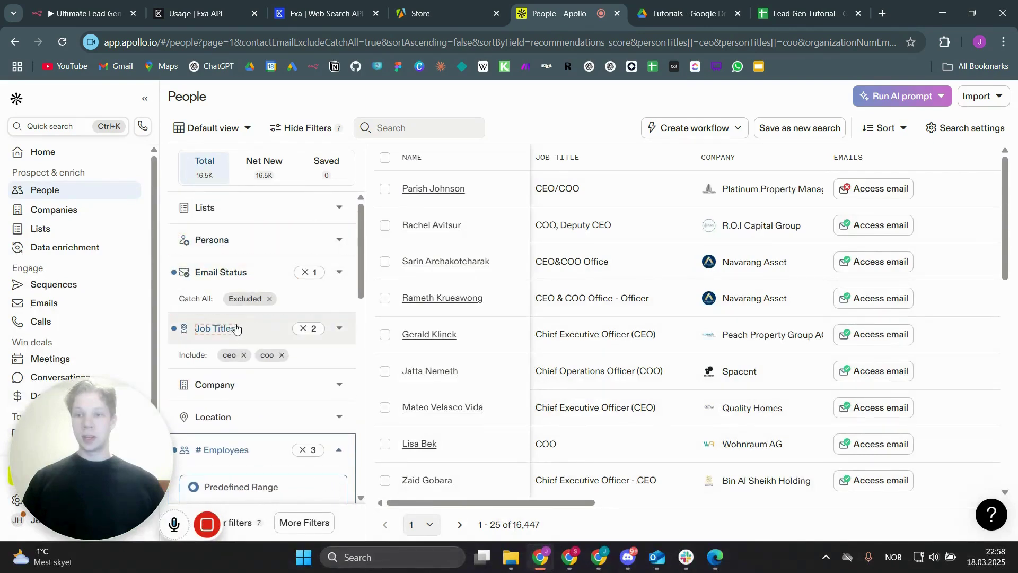
pyautogui.scroll(-1, 236, 326)
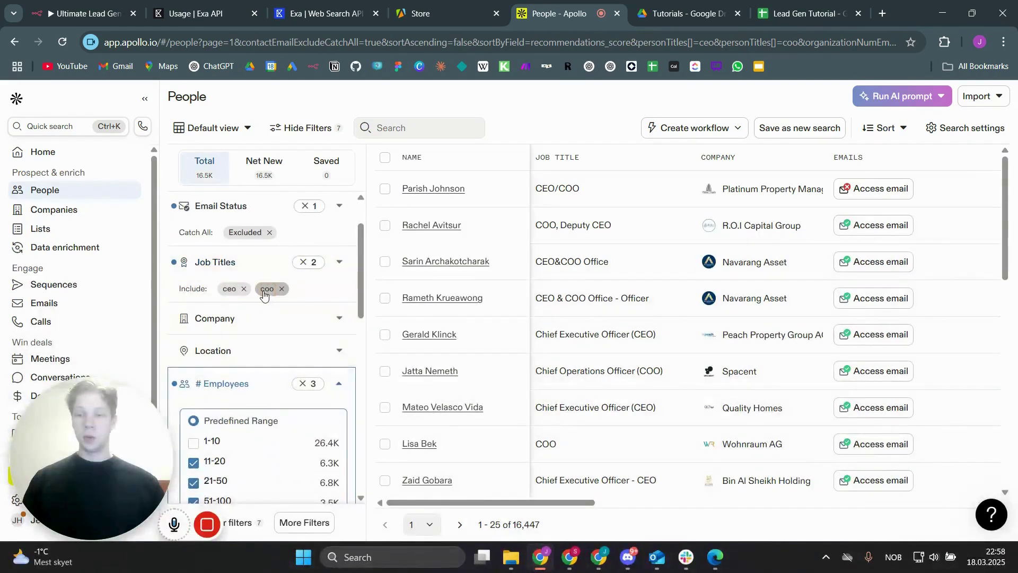
pyautogui.scroll(-1, 250, 271)
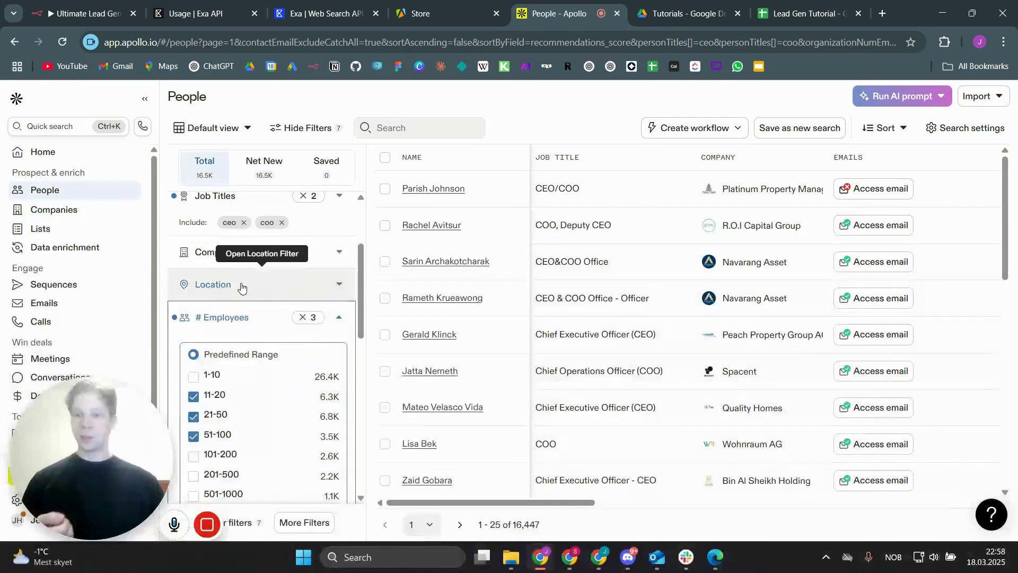
pyautogui.scroll(-2, 241, 287)
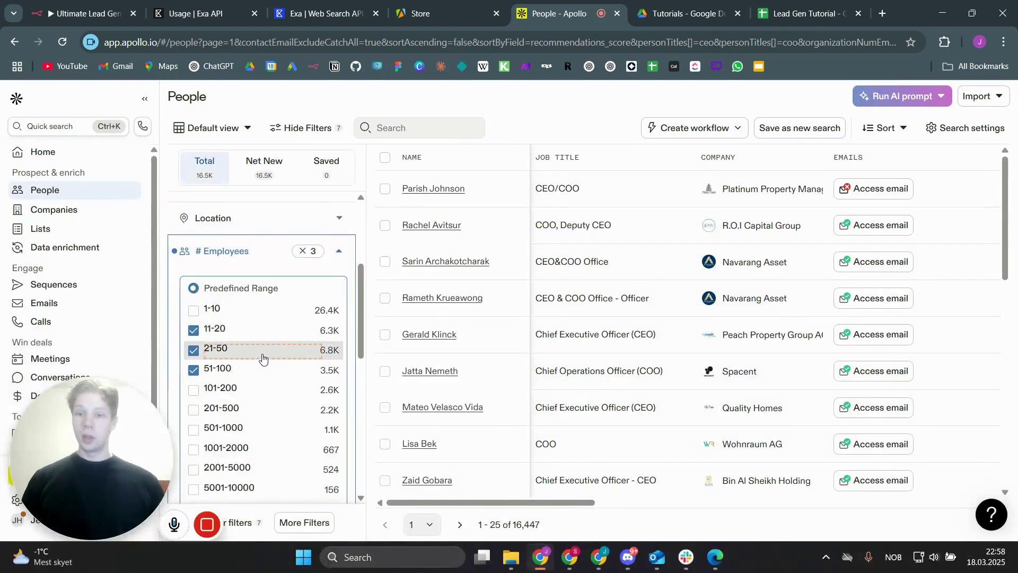
pyautogui.scroll(3, 256, 336)
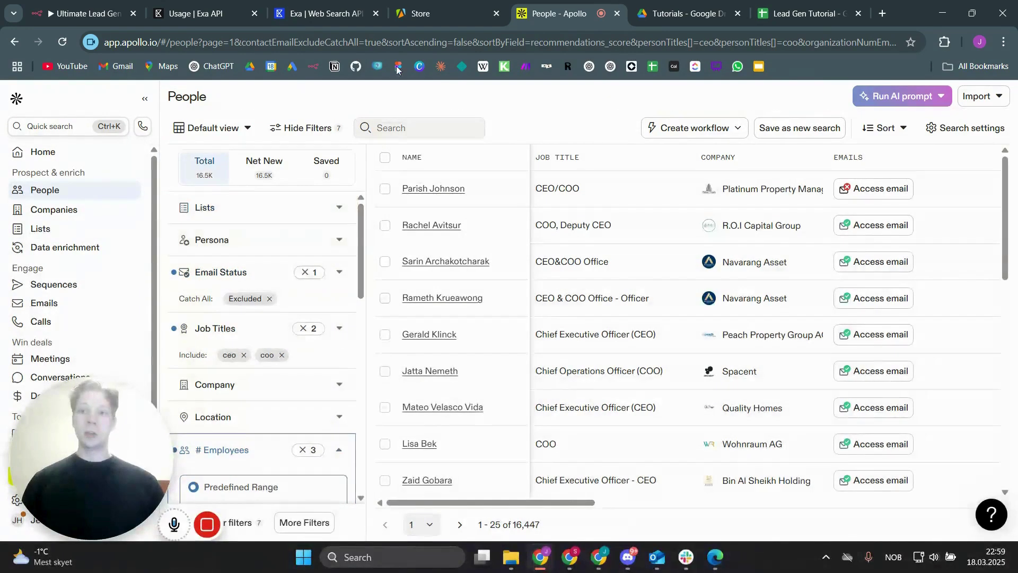
pyautogui.click(388, 41)
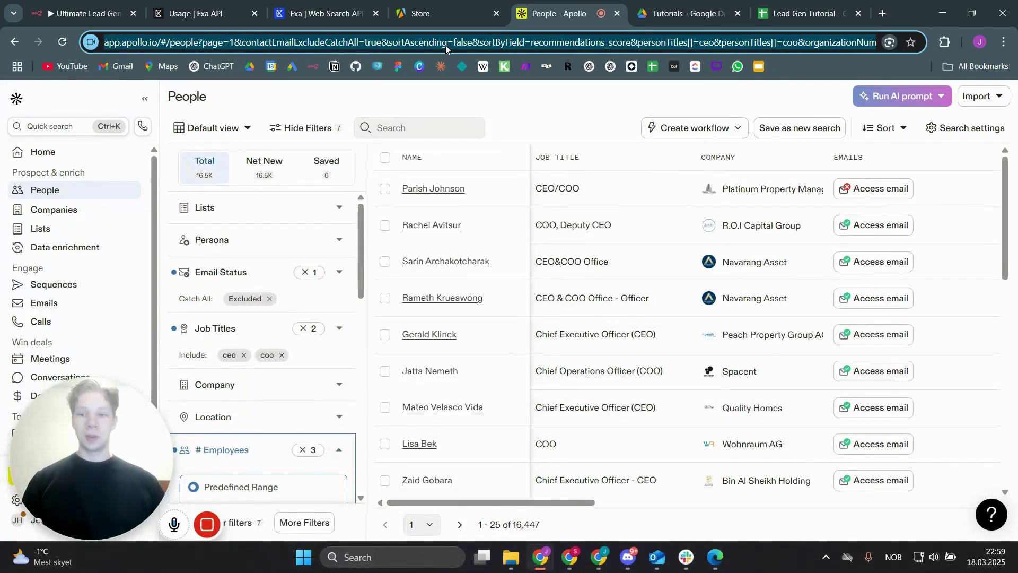
# Switch to the Apify Store, search for "apollo" and open the actor "Apollo Scraper - Scrape upto 50k Leads".
pyautogui.click(437, 11)
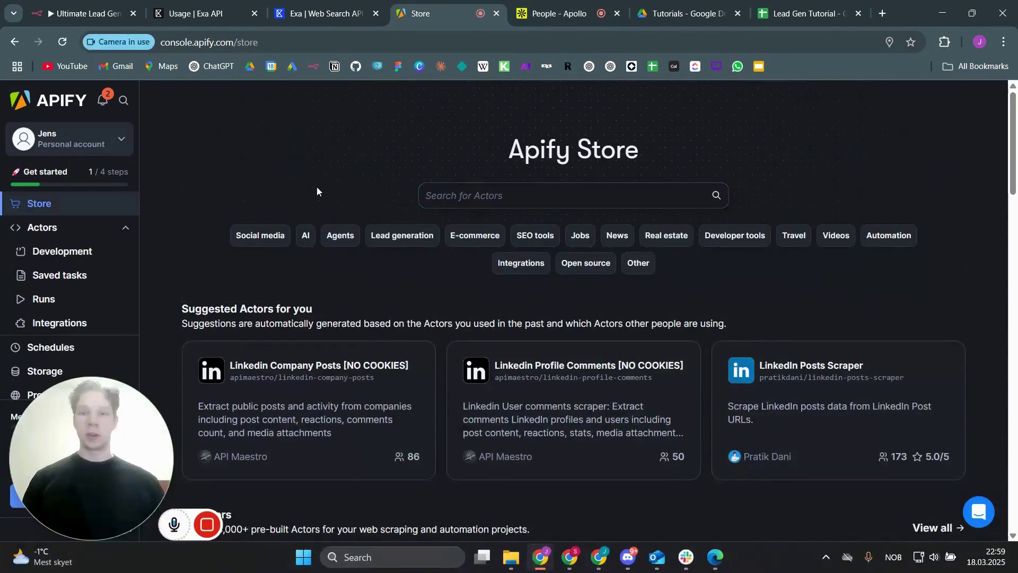
pyautogui.click(560, 201)
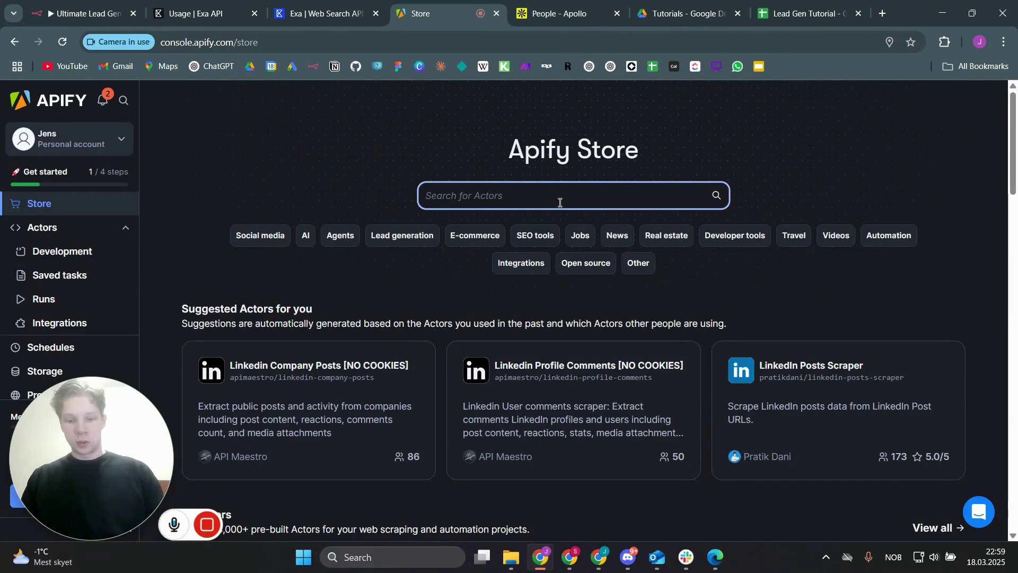
pyautogui.write('apollo')
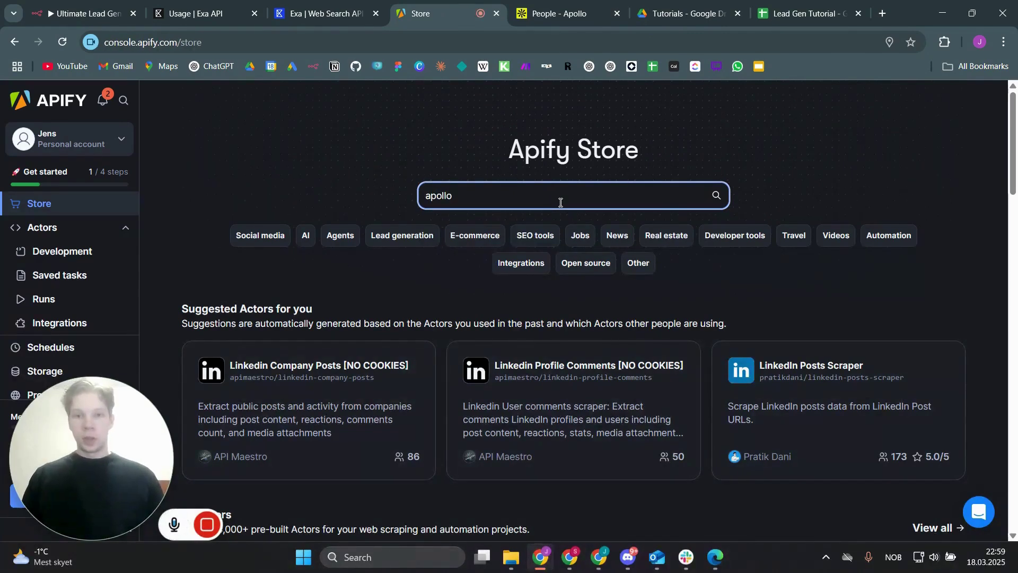
pyautogui.press('Return')
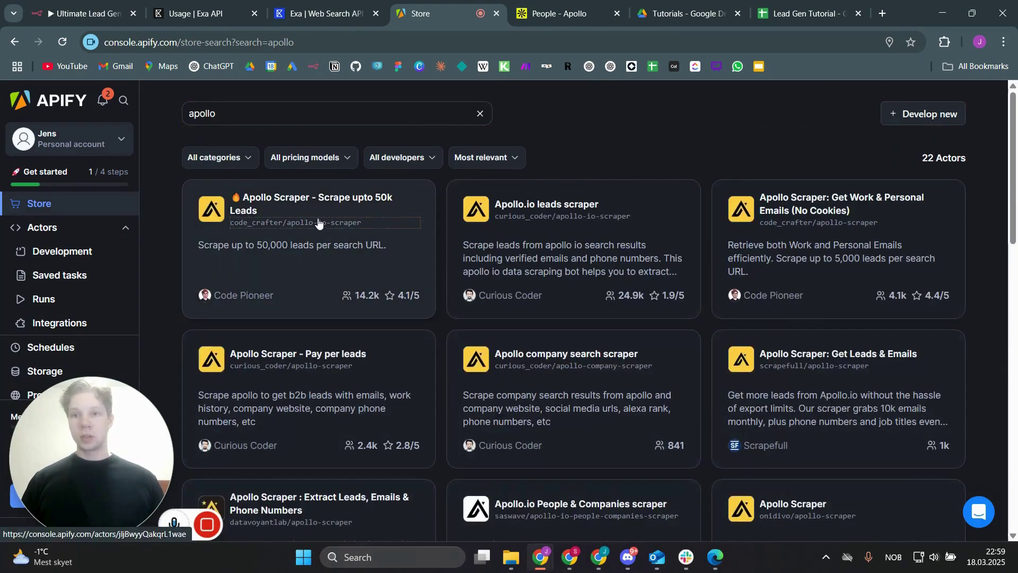
pyautogui.click(355, 200)
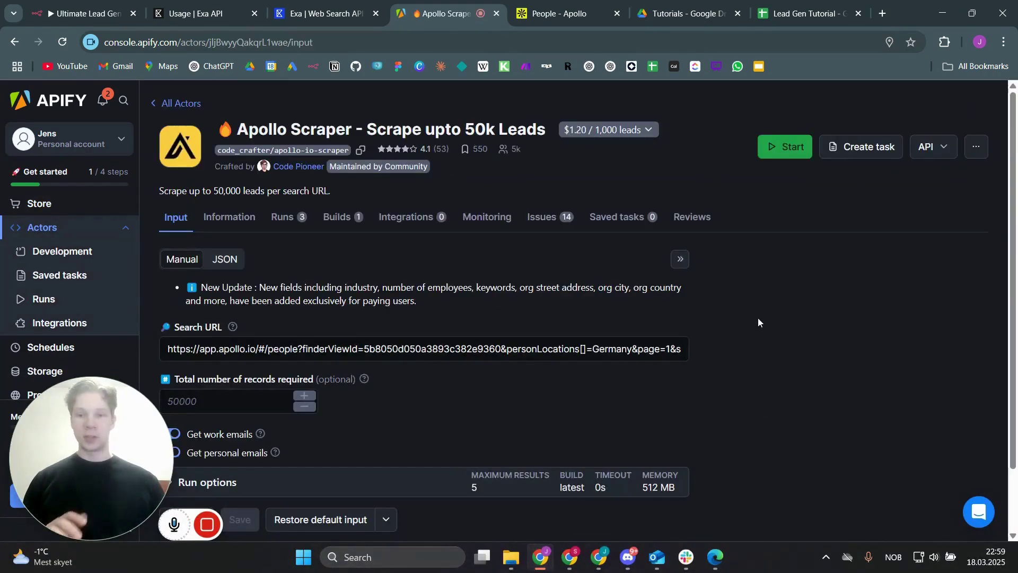
# Replace the actor's Search URL with the copied Apollo people search URL.
pyautogui.doubleClick(442, 350)
pyautogui.hotkey('ctrl', 'a')
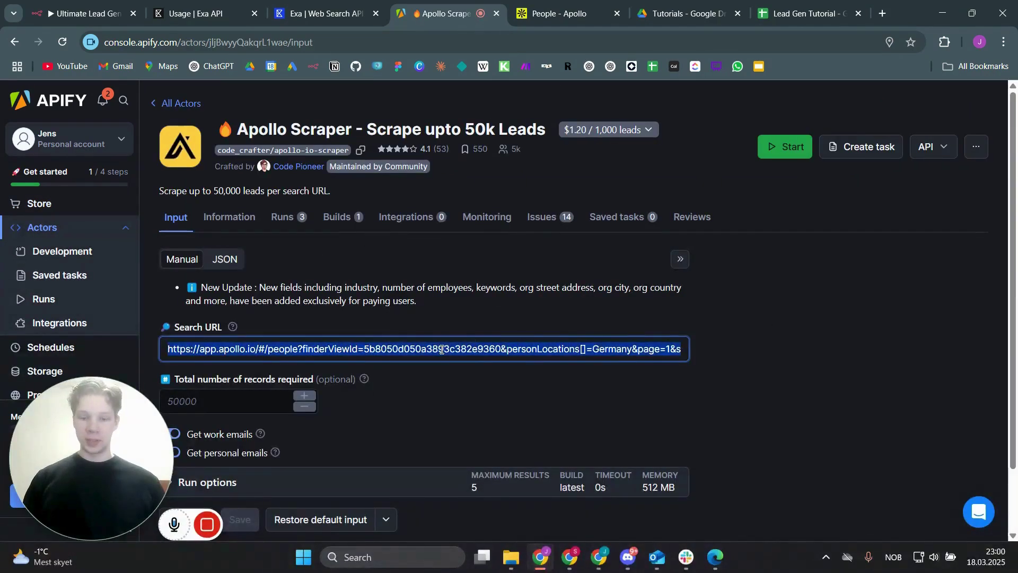
pyautogui.hotkey('ctrl', 'v')
pyautogui.click(766, 323)
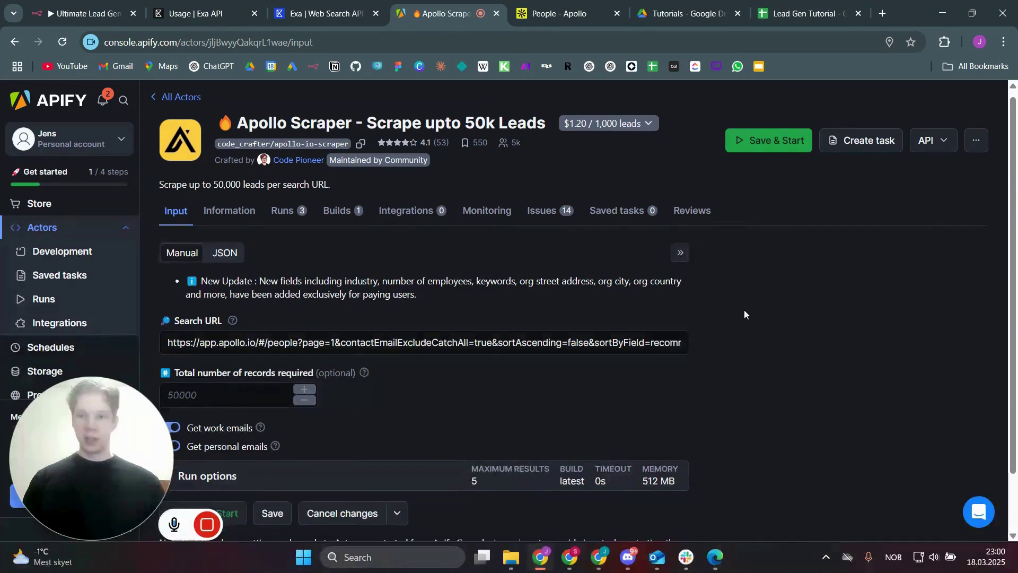
pyautogui.scroll(-1, 711, 237)
pyautogui.scroll(2, 464, 196)
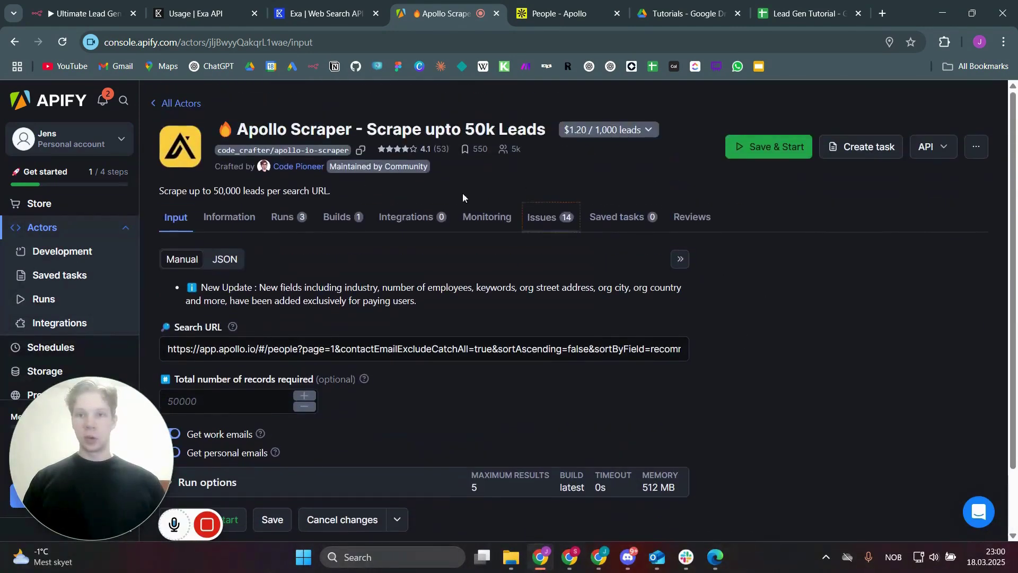
# Copy the actor's "Run Actor synchronously and get dataset items" API endpoint URL and return to the HTTP Request node in n8n.
pyautogui.click(416, 219)
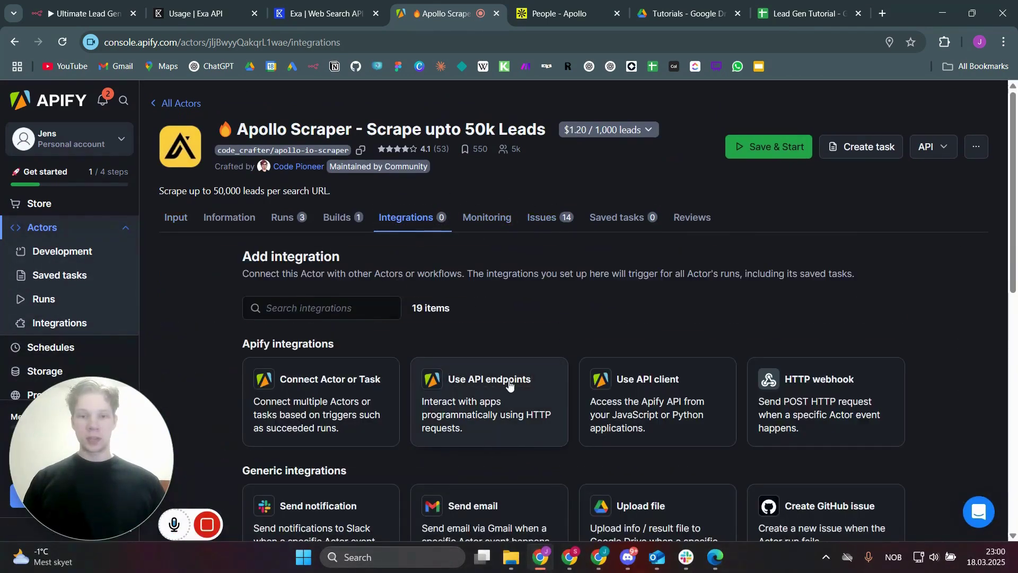
pyautogui.click(509, 383)
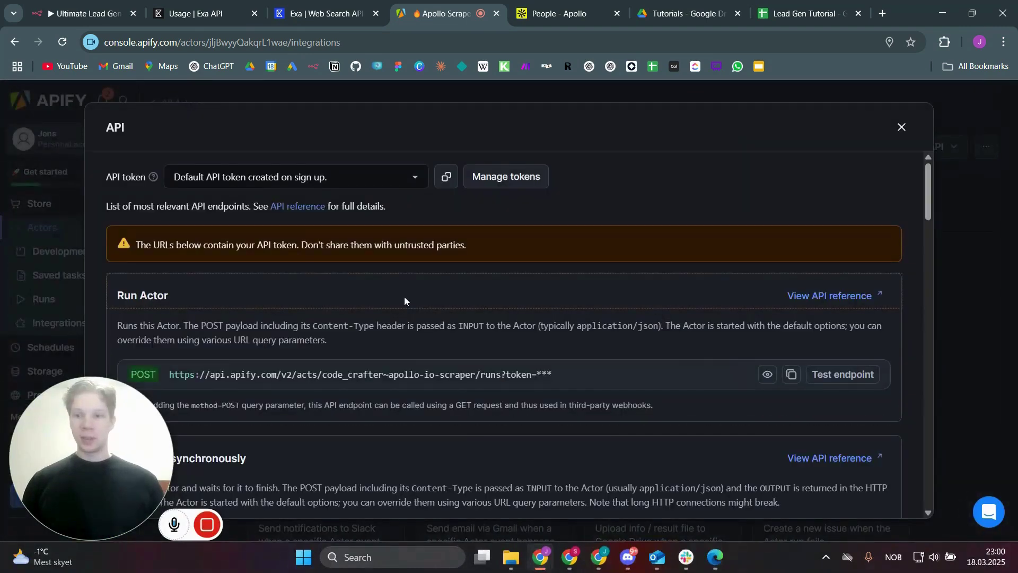
pyautogui.scroll(-6, 404, 297)
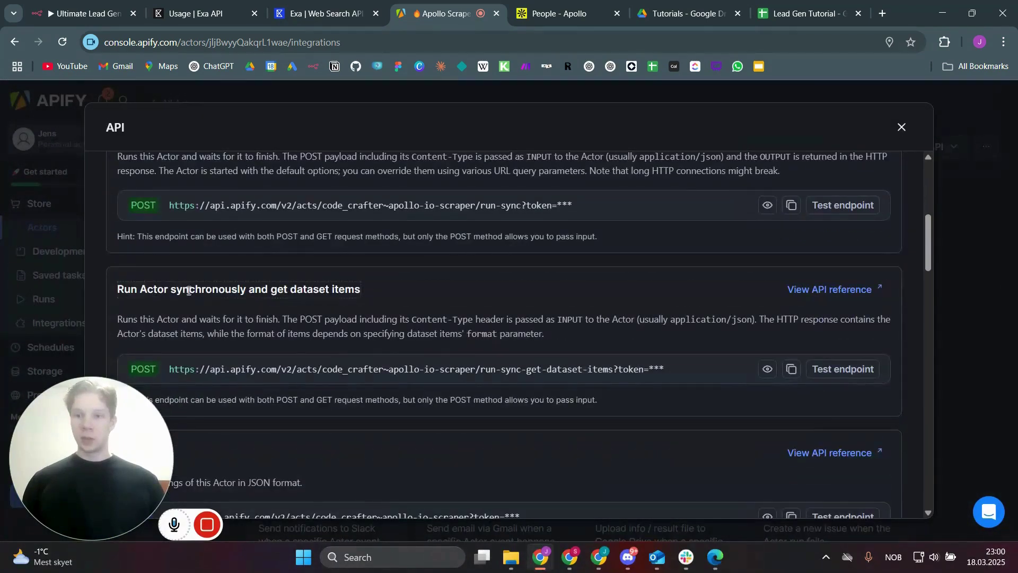
pyautogui.click(792, 370)
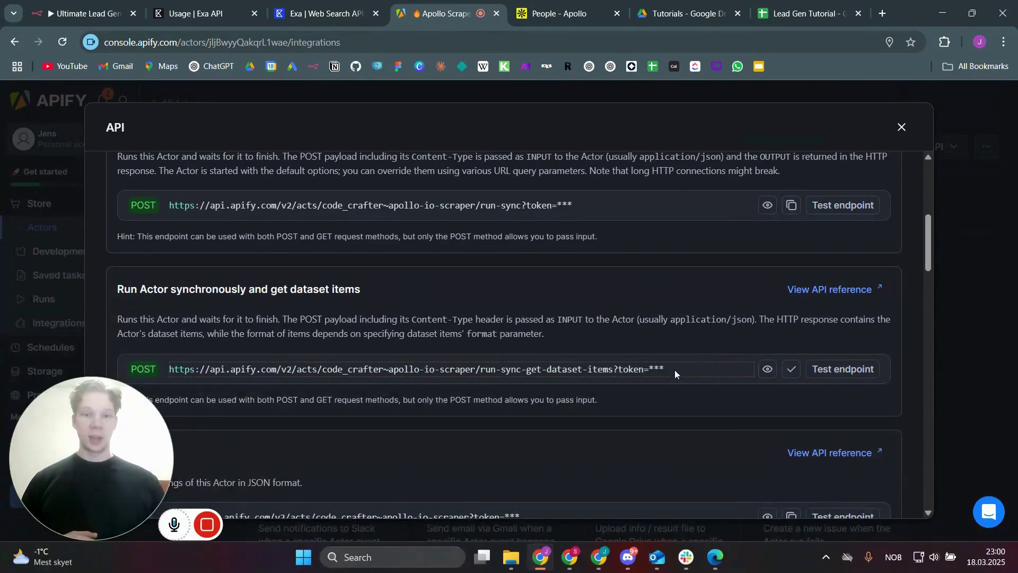
pyautogui.moveTo(651, 363); pyautogui.dragTo(648, 365)
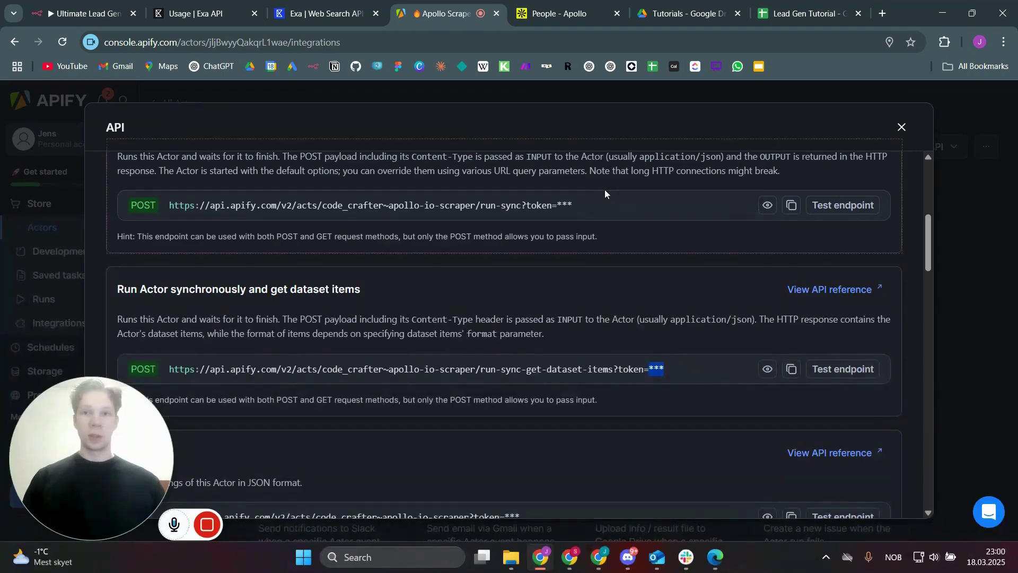
pyautogui.click(102, 6)
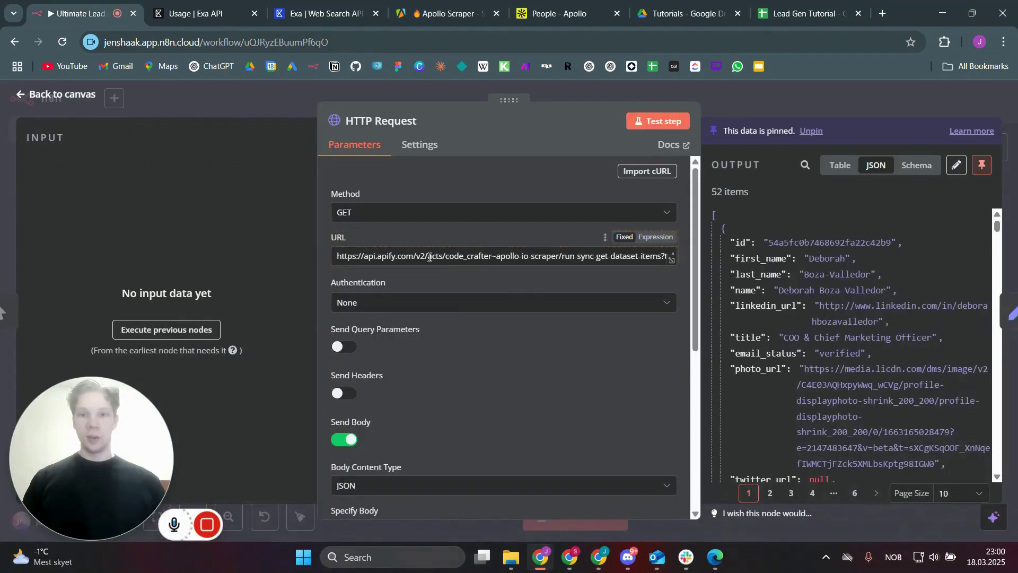
# Review the HTTP Request node's JSON body with its email options, total records and Apollo search URL.
pyautogui.scroll(-4, 545, 265)
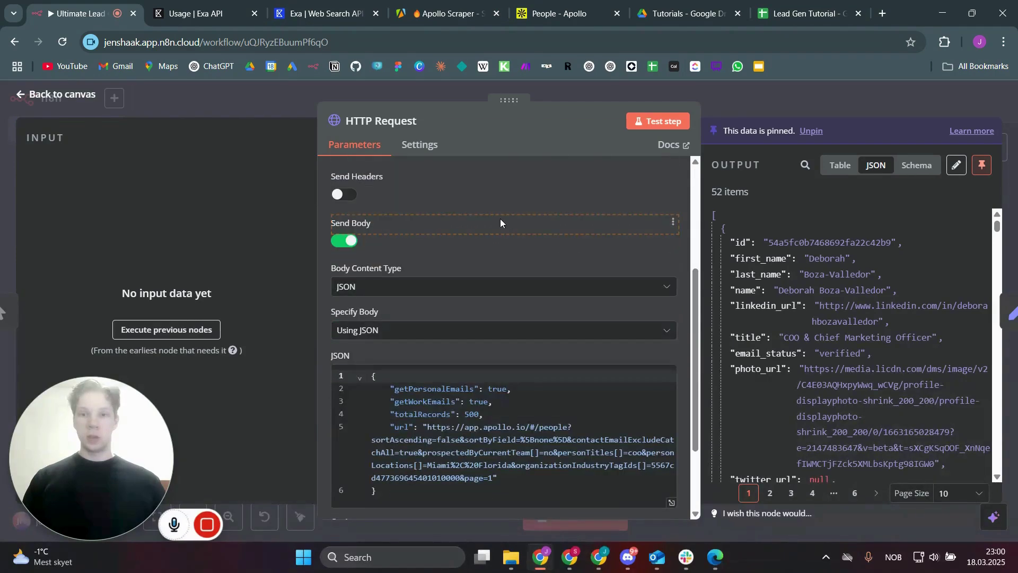
pyautogui.scroll(-1, 489, 216)
pyautogui.scroll(1, 381, 202)
pyautogui.scroll(-1, 458, 241)
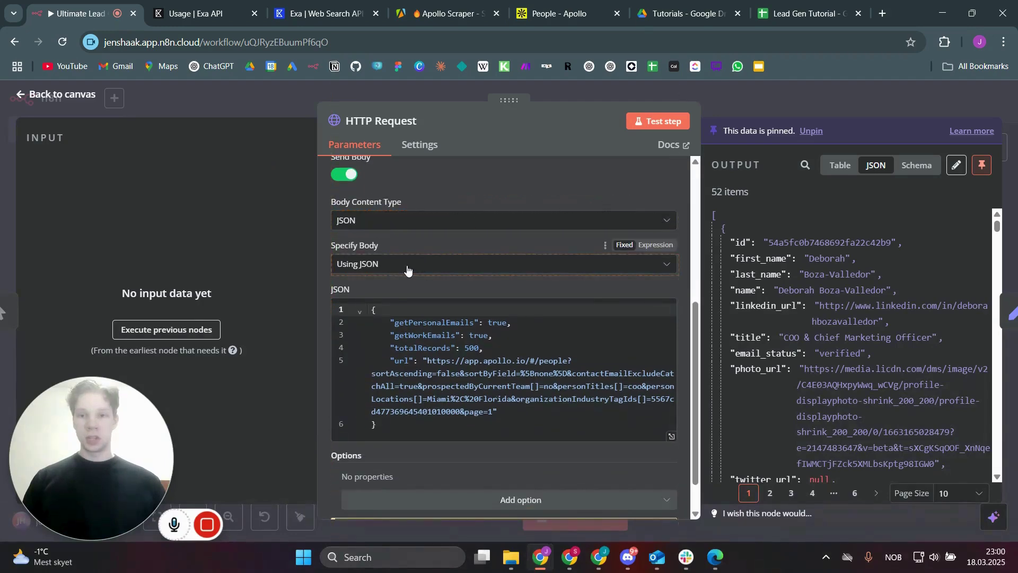
# Switch to the Apify actor, show its input as JSON and select all of it, return to n8n and close the HTTP Request node.
pyautogui.click(554, 13)
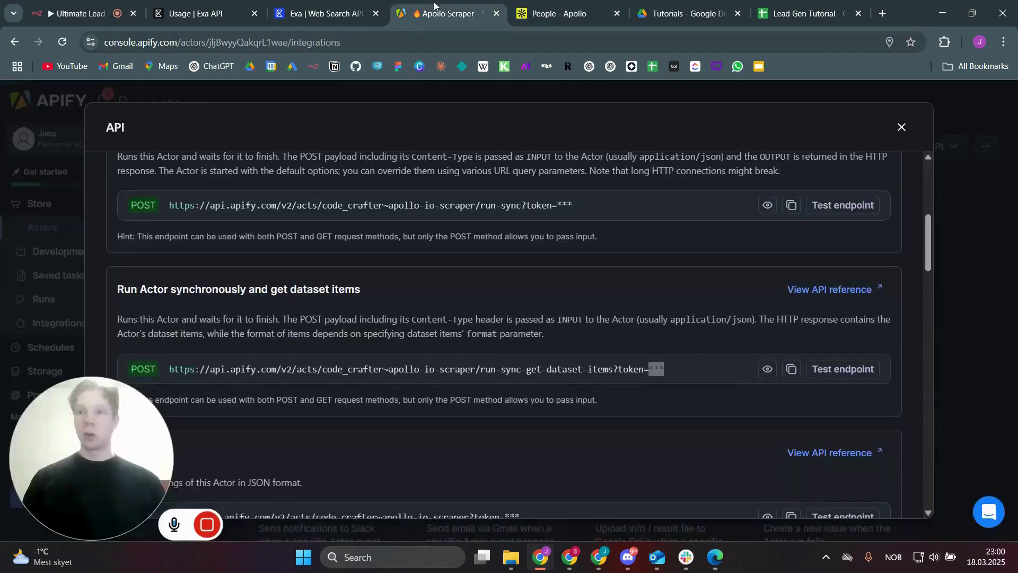
pyautogui.click(431, 11)
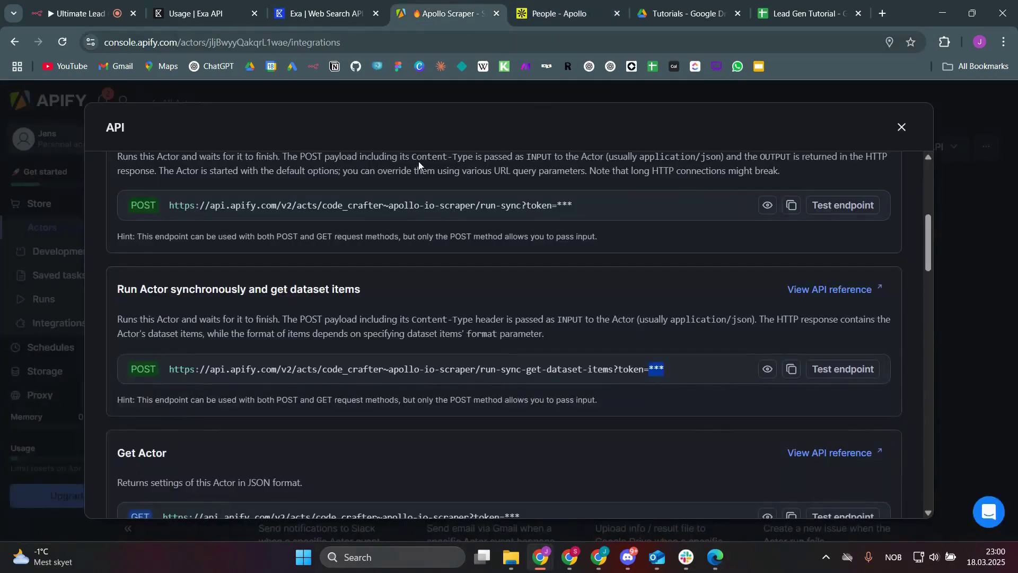
pyautogui.click(901, 127)
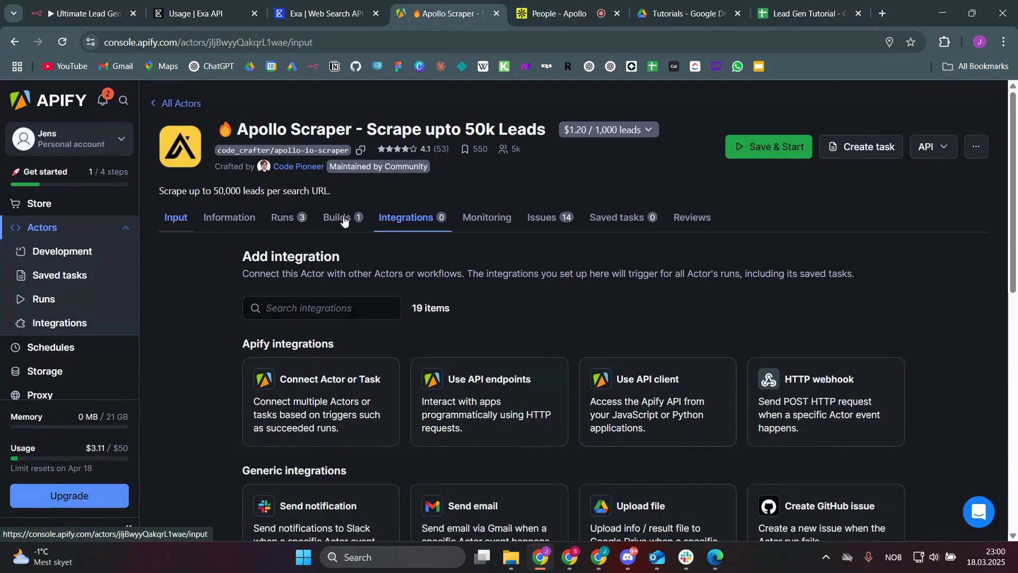
pyautogui.scroll(-2, 374, 262)
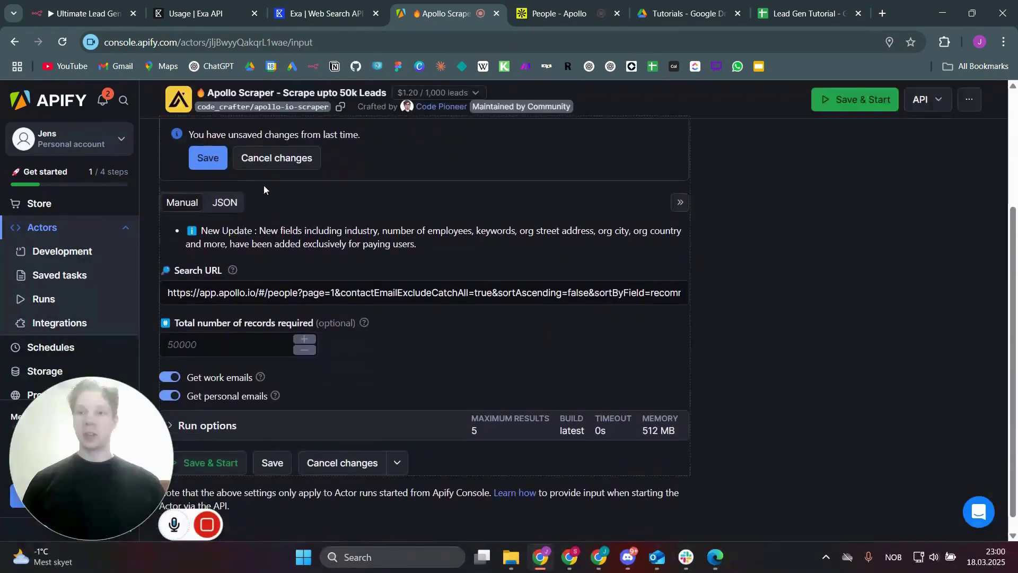
pyautogui.click(225, 202)
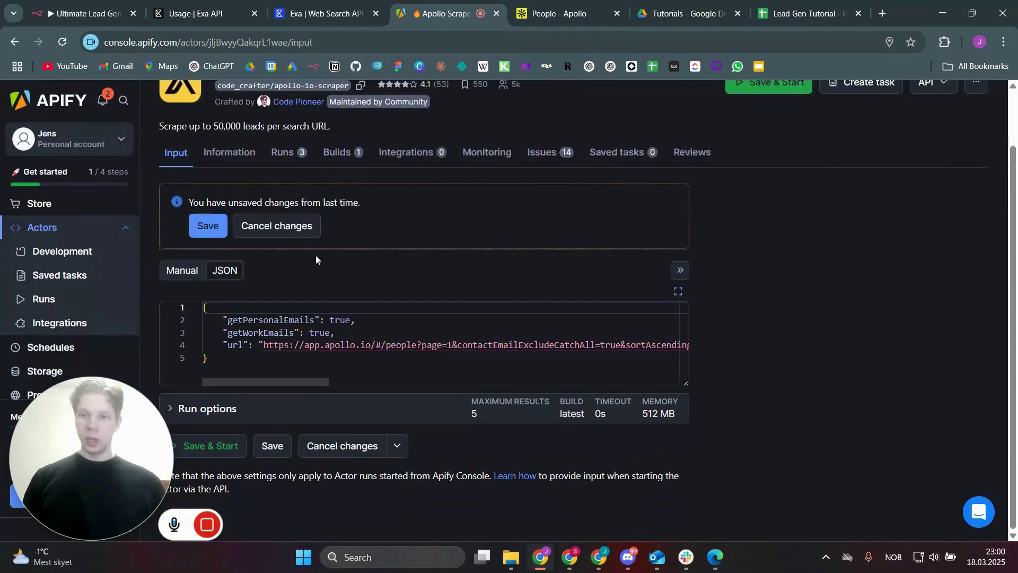
pyautogui.click(224, 359)
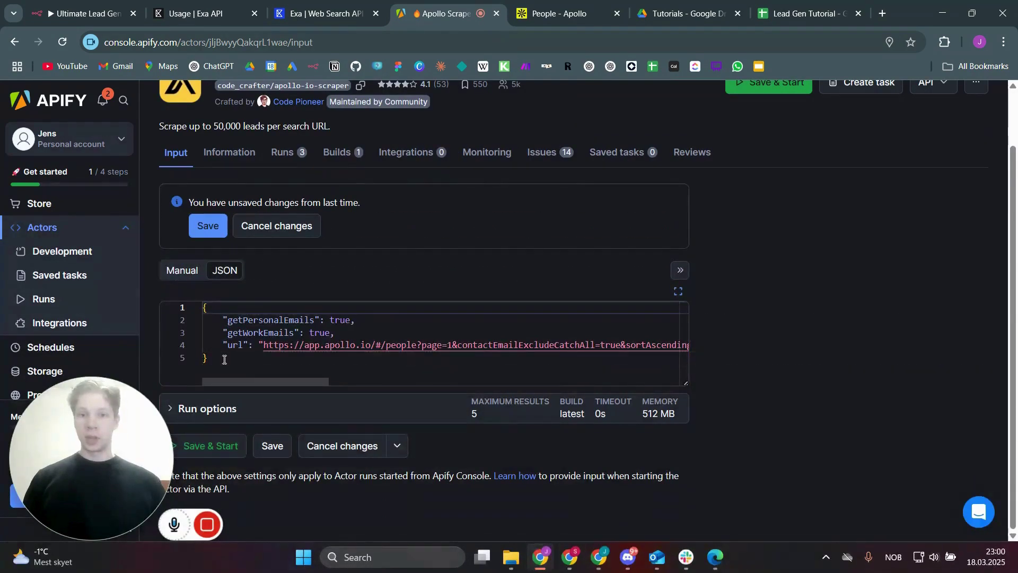
pyautogui.hotkey('ctrl', 'a')
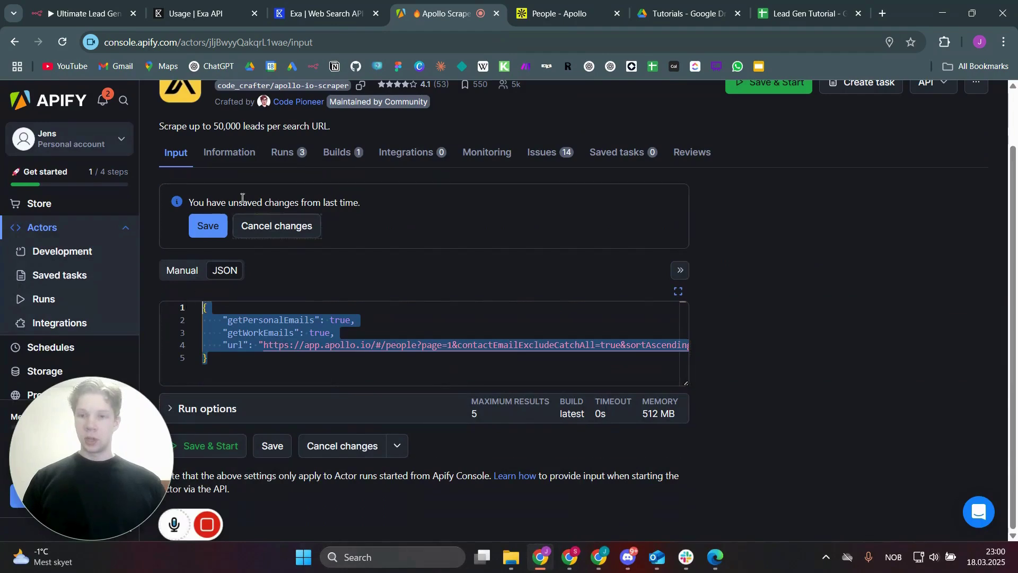
pyautogui.click(85, 13)
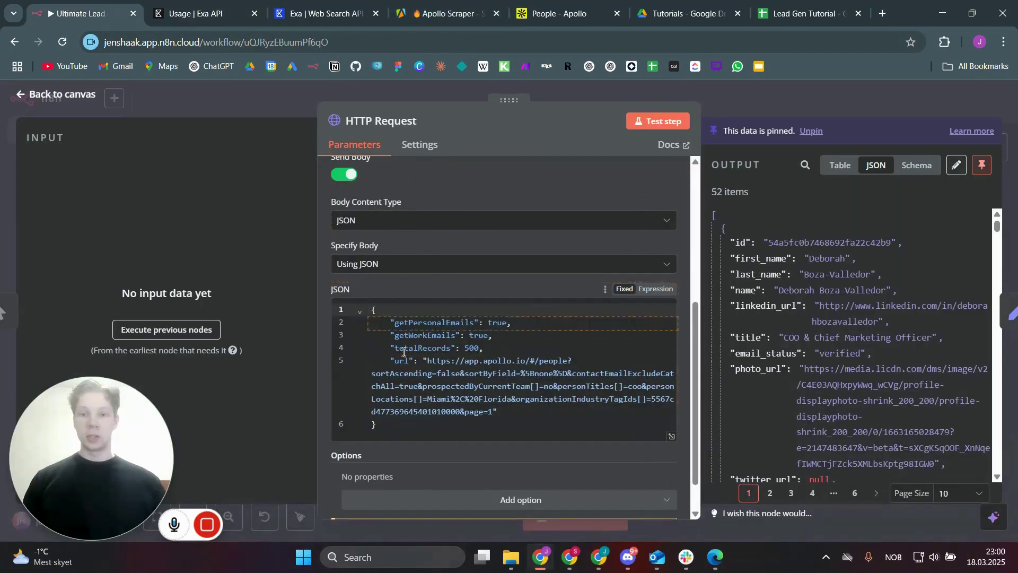
pyautogui.click(747, 93)
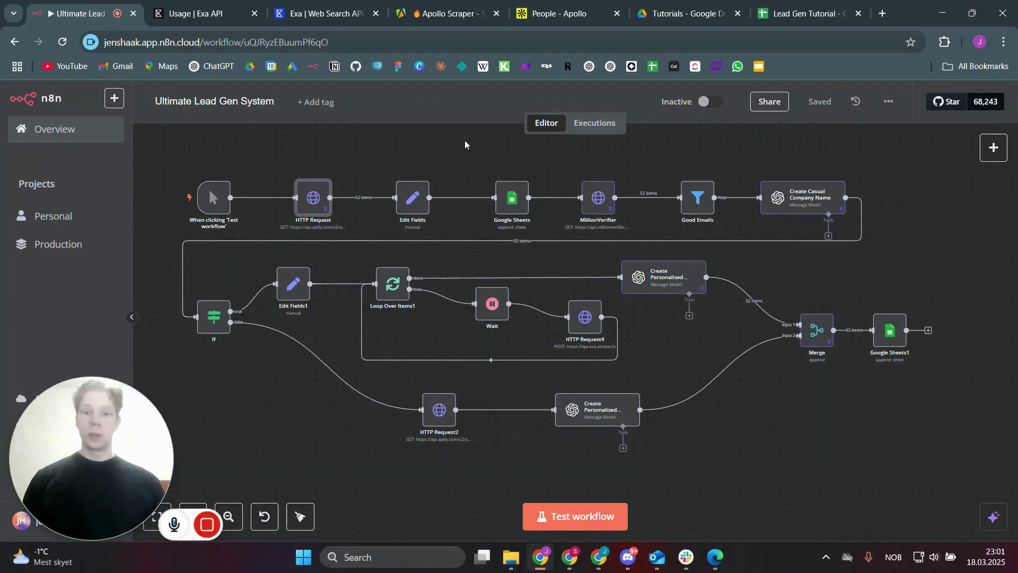
pyautogui.moveTo(480, 149); pyautogui.dragTo(487, 178)
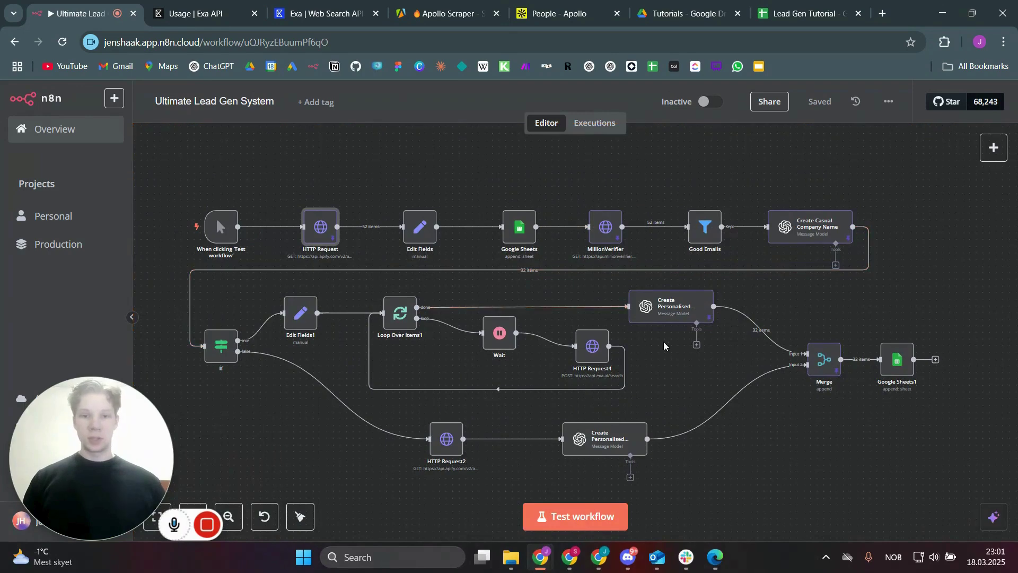
pyautogui.moveTo(515, 317)
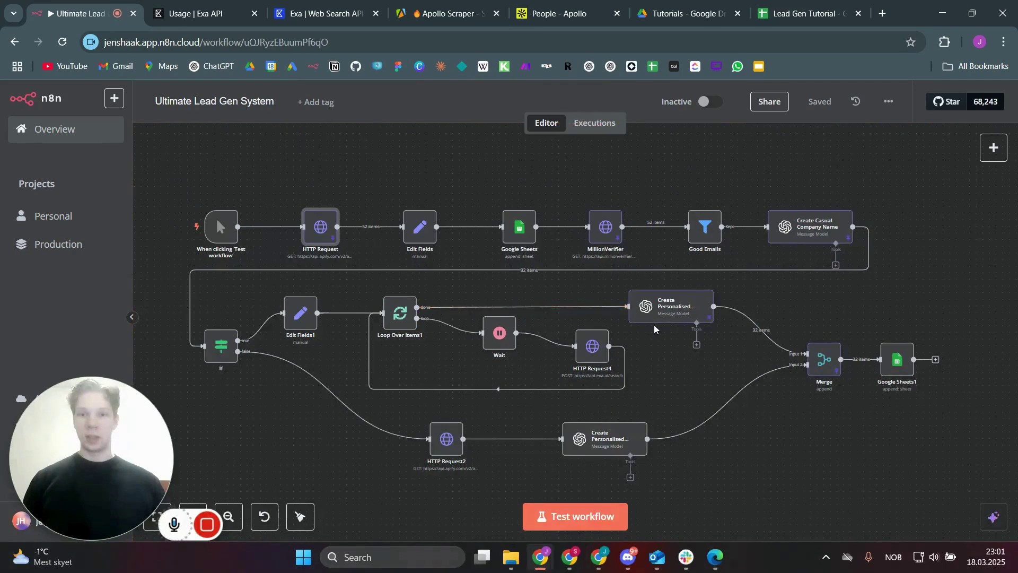
pyautogui.click(43, 531)
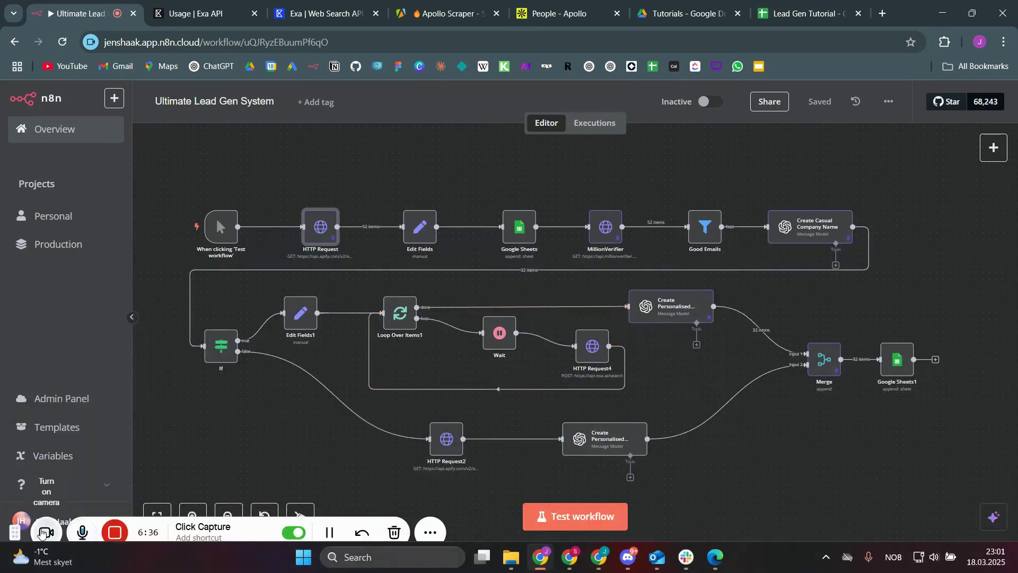
pyautogui.click(43, 532)
pyautogui.moveTo(594, 172); pyautogui.dragTo(577, 177)
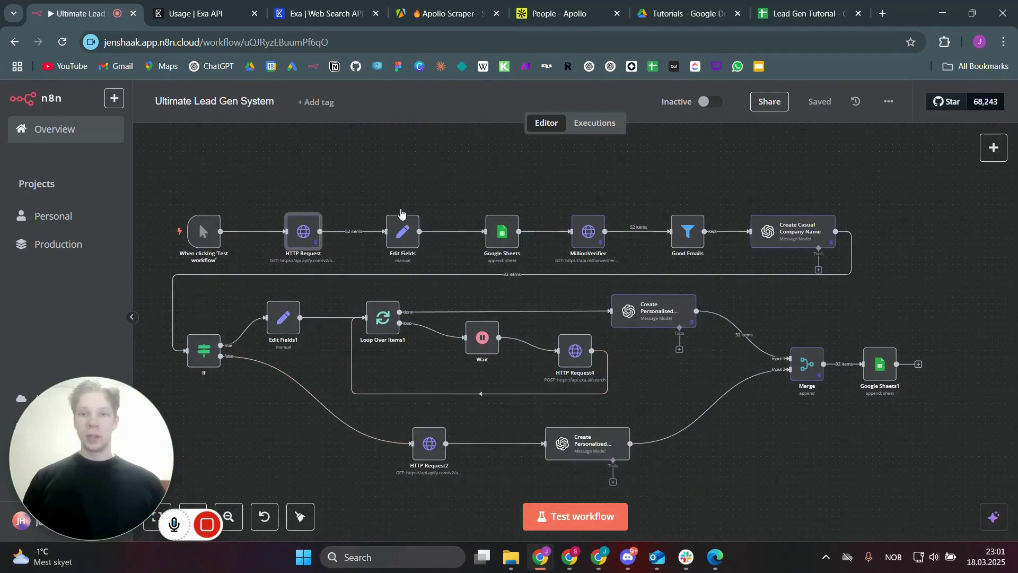
# Open the Edit Fields node, examine its manual field mappings from first_name to industry, and close it.
pyautogui.click(404, 233)
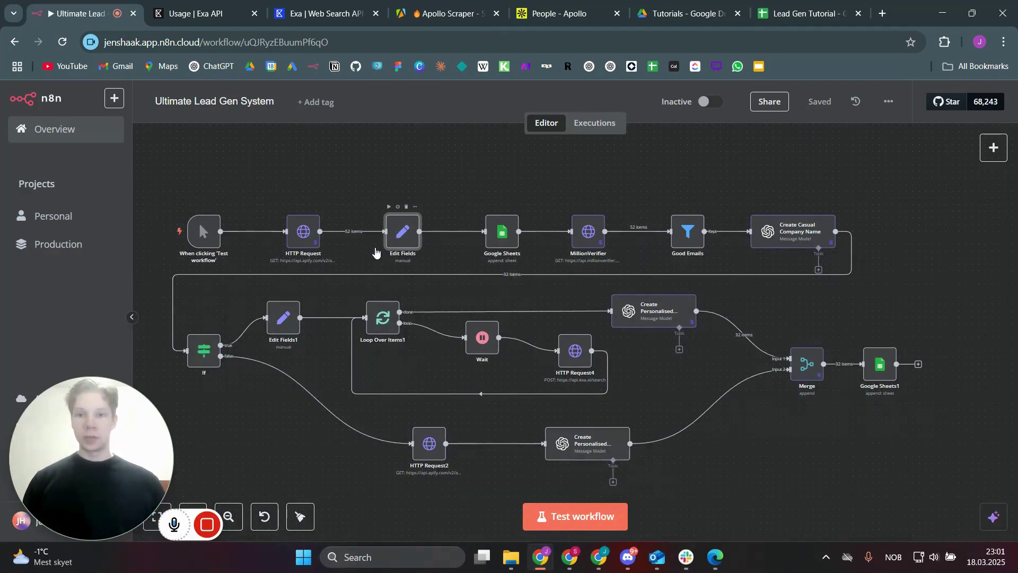
pyautogui.doubleClick(408, 231)
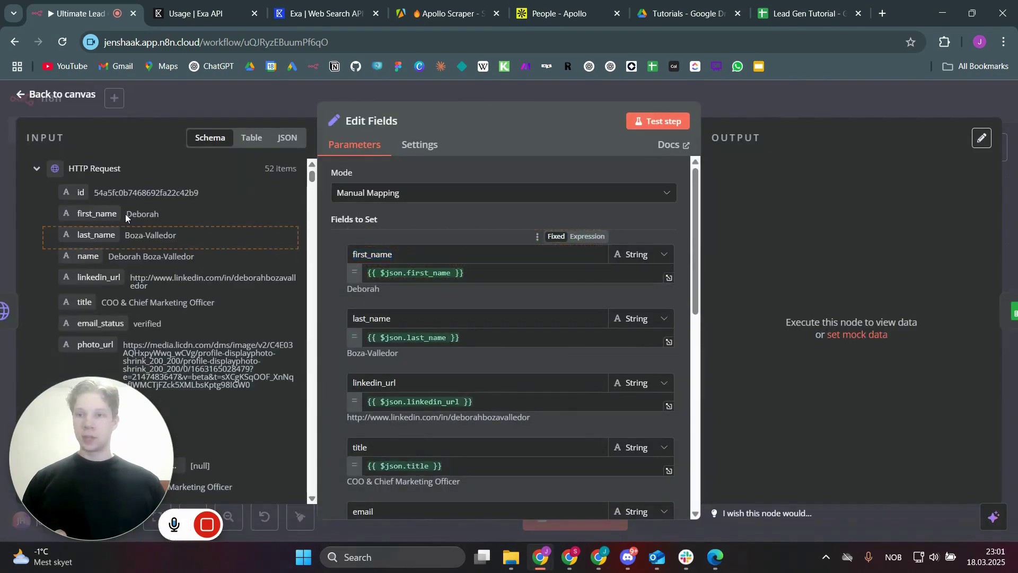
pyautogui.moveTo(89, 401); pyautogui.dragTo(813, 398)
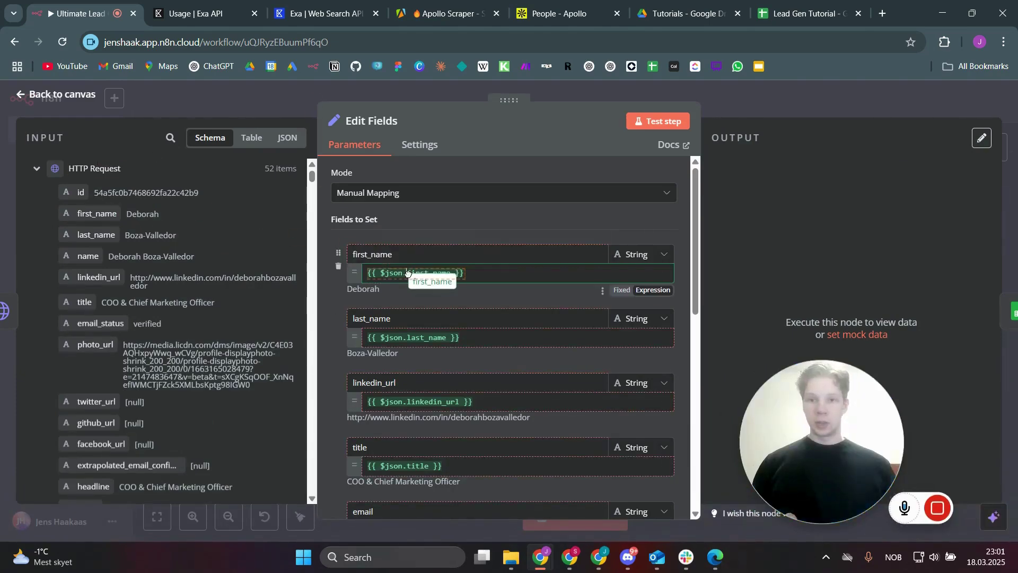
pyautogui.scroll(-5, 419, 239)
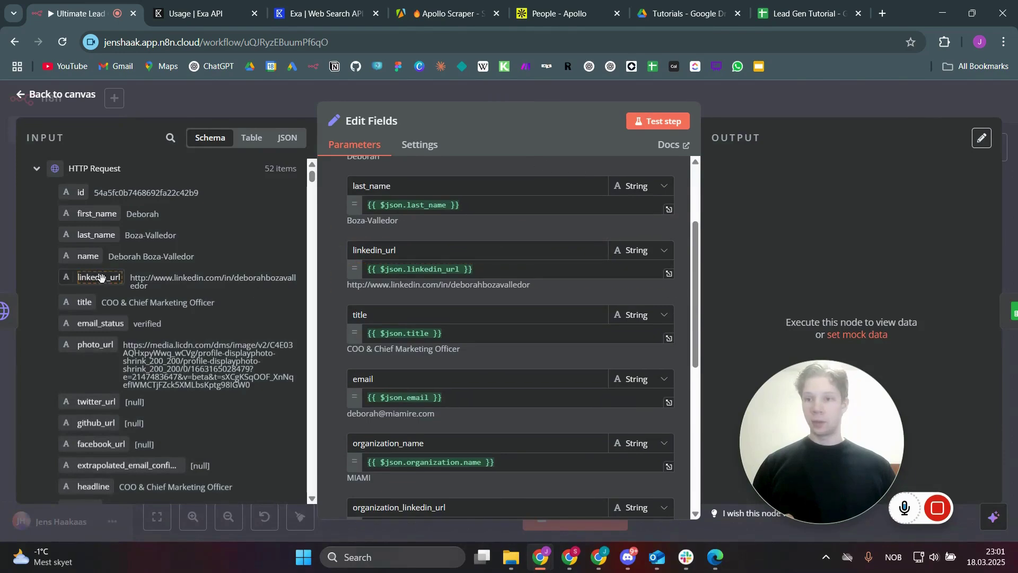
pyautogui.scroll(-2, 345, 281)
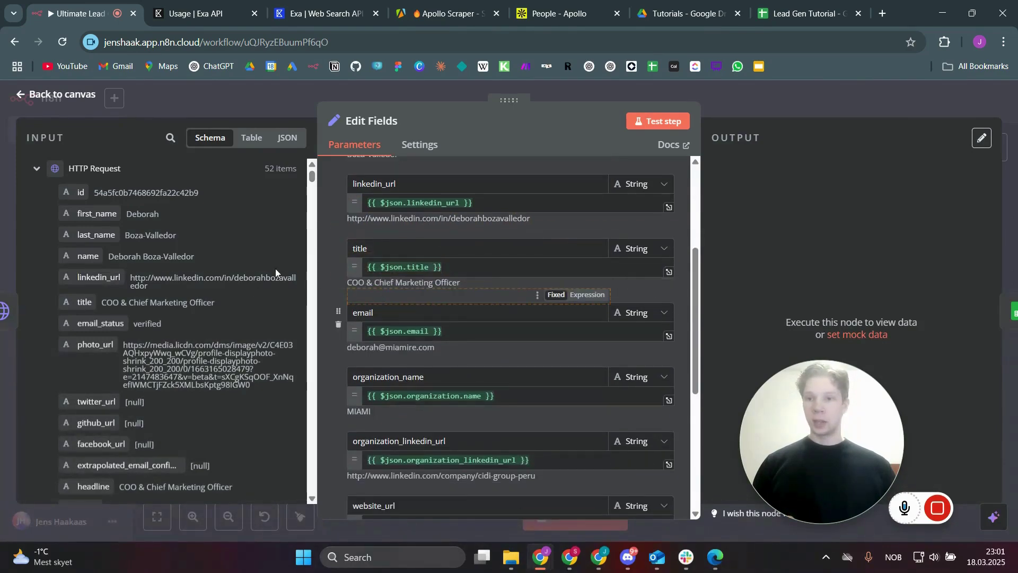
pyautogui.scroll(-3, 474, 302)
pyautogui.scroll(-2, 473, 302)
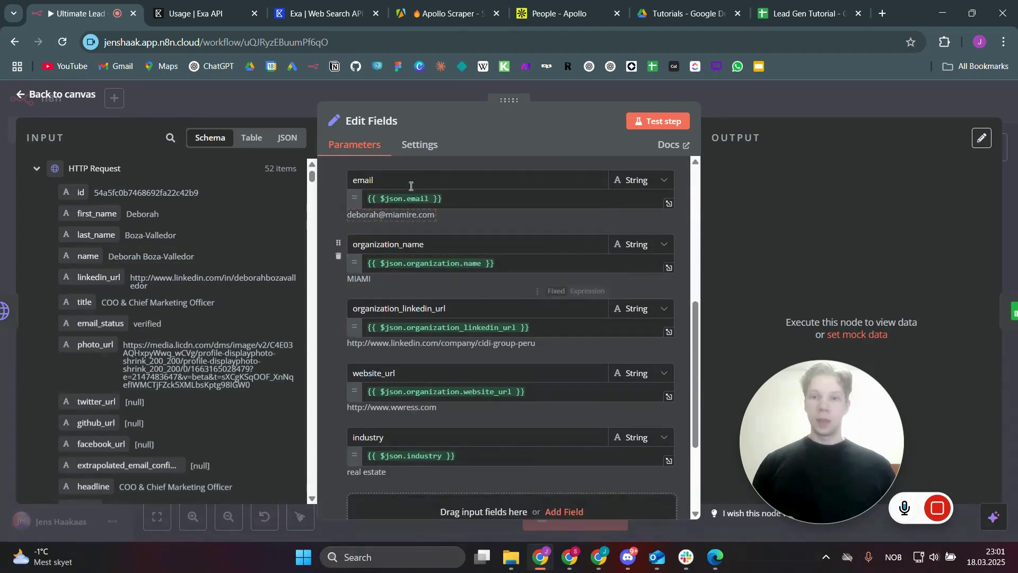
pyautogui.scroll(-2, 446, 229)
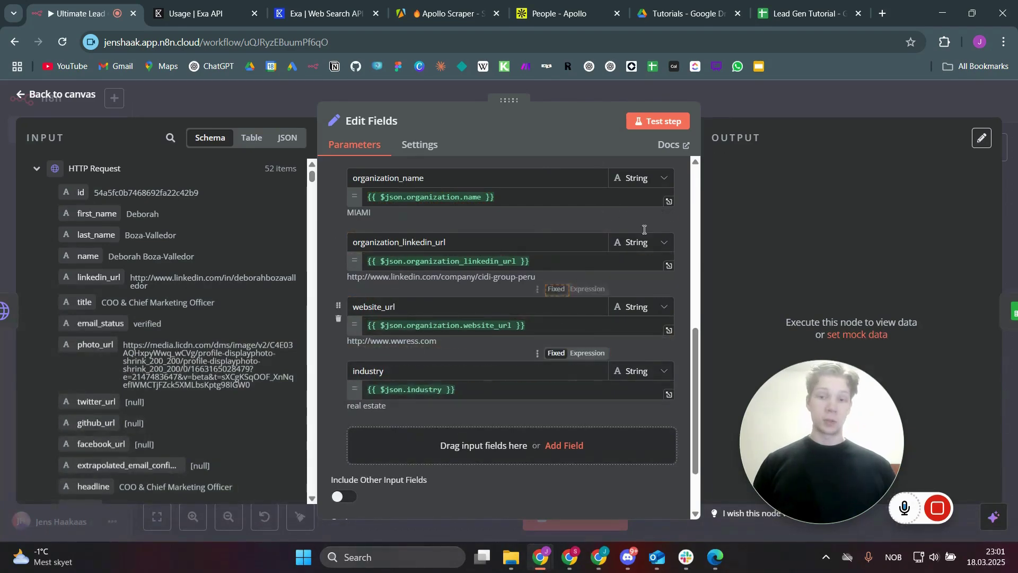
pyautogui.press('Escape')
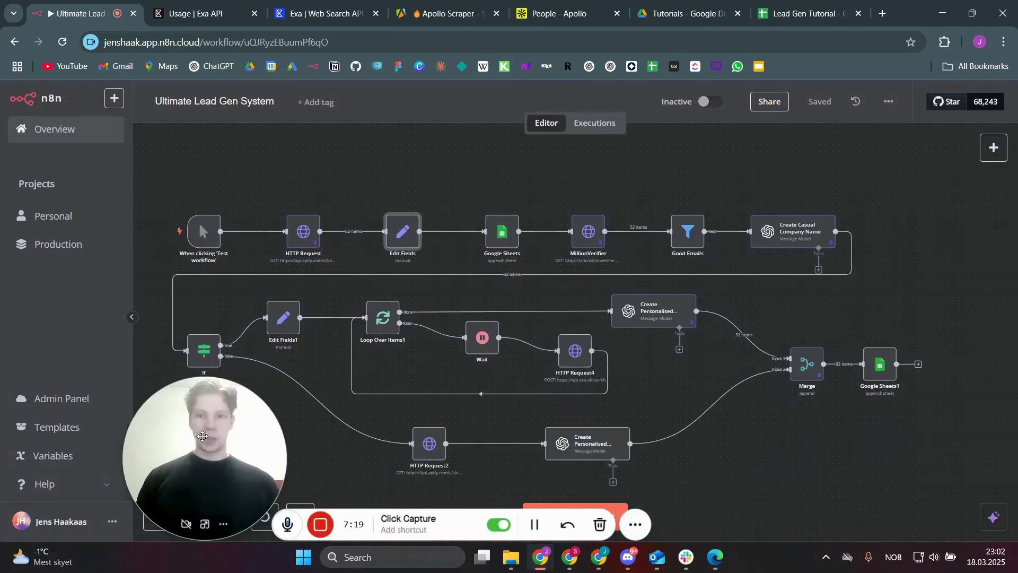
# Open the first Google Sheets node, check its Append Row settings for Sheet1 of the Apollo Leads document, and close it.
pyautogui.click(503, 231)
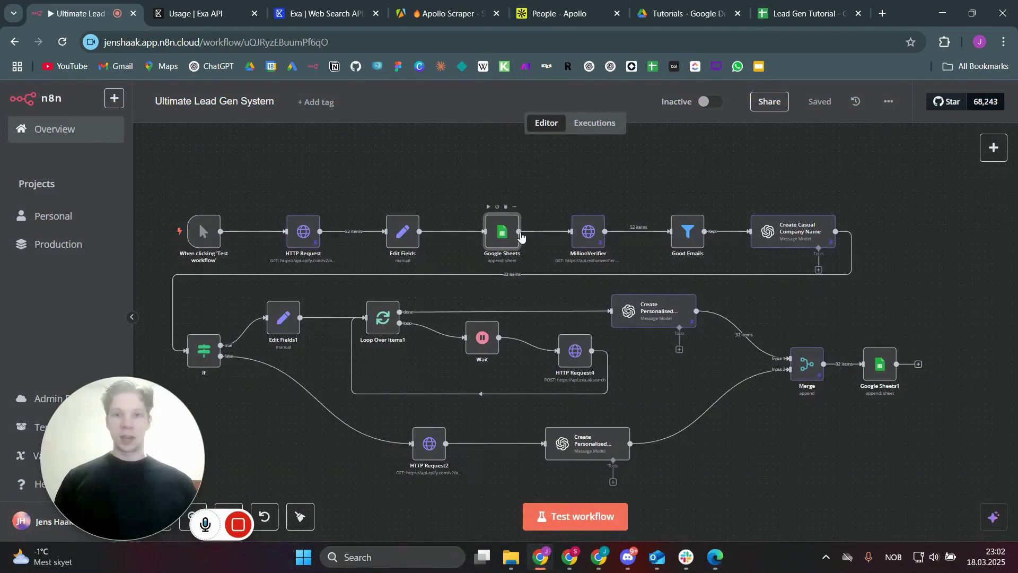
pyautogui.doubleClick(516, 228)
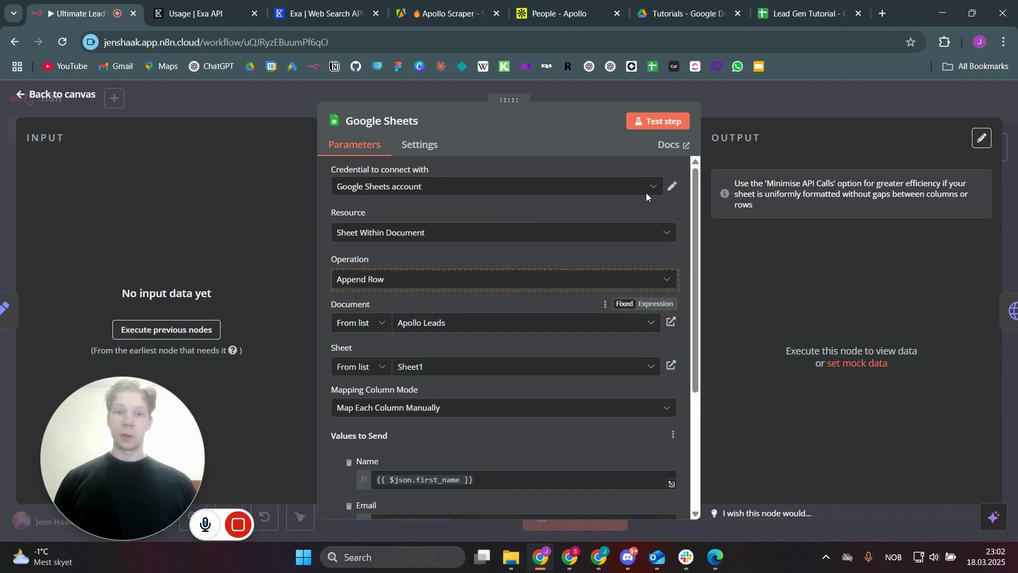
pyautogui.click(749, 105)
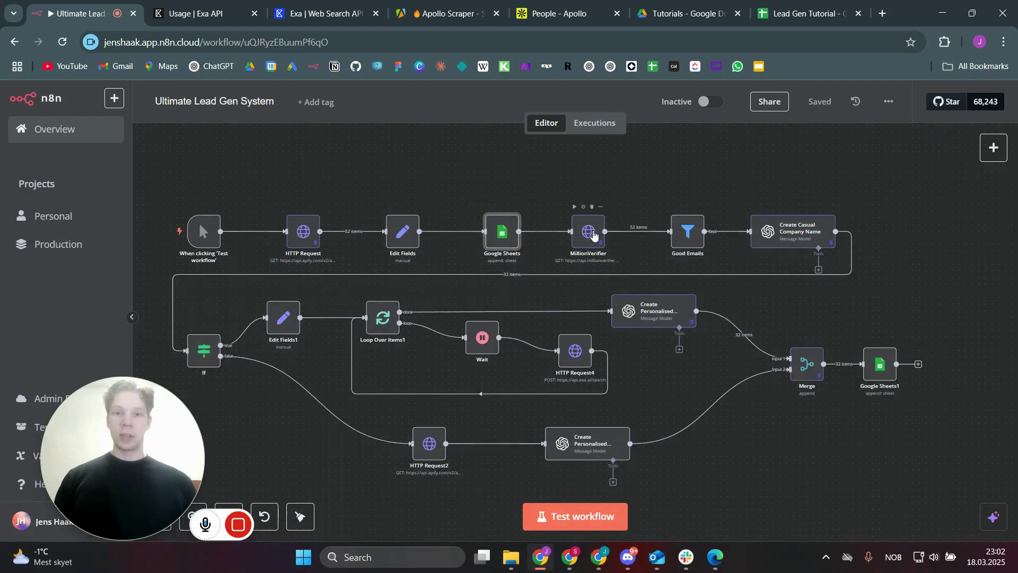
# Open the MillionVerifier node, view the MillionVerifier website's email verification page, and return to the node in n8n.
pyautogui.click(594, 235)
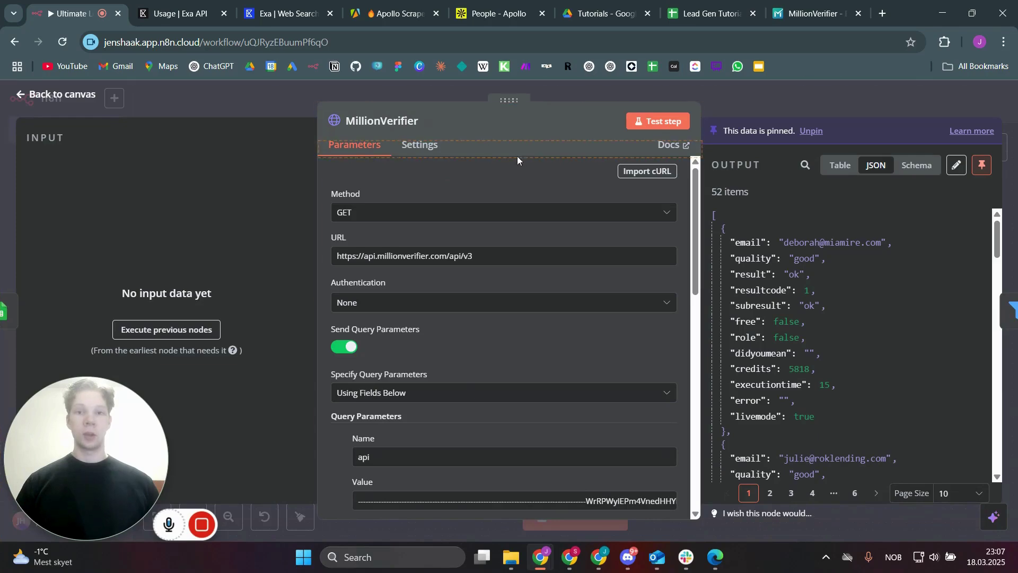
pyautogui.click(783, 14)
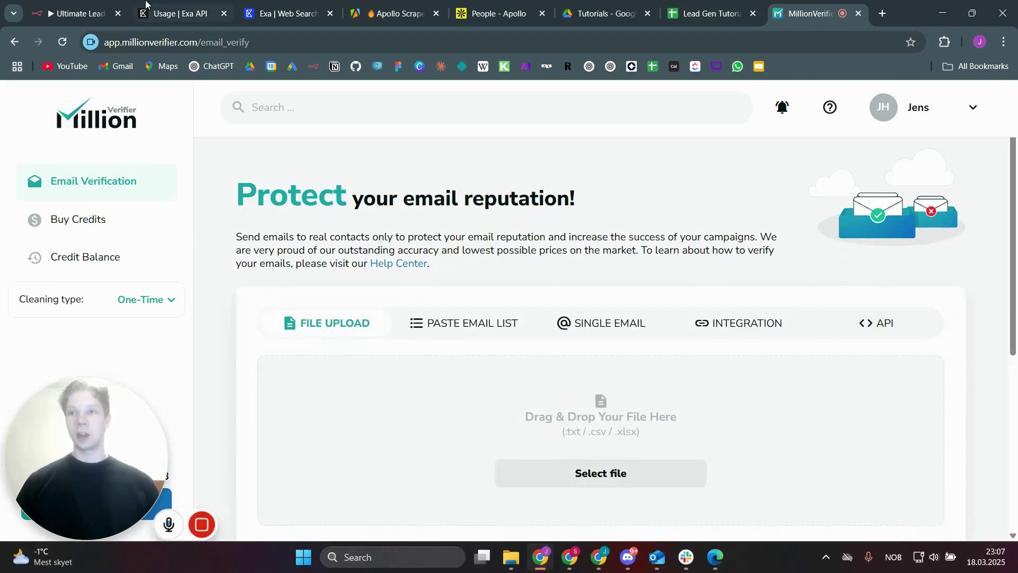
pyautogui.click(92, 8)
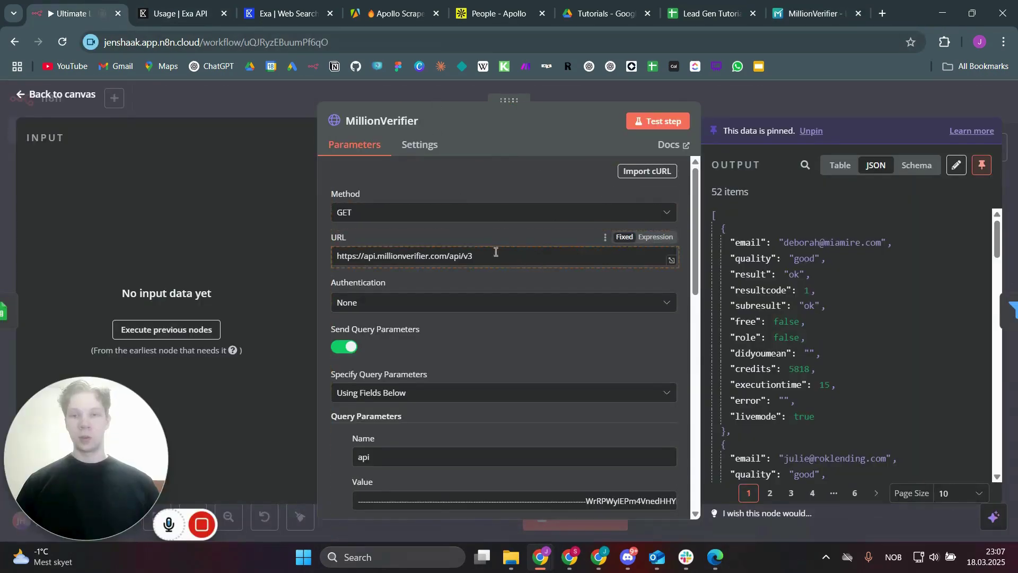
# Execute the previous nodes and examine the MillionVerifier node's api, email and timeout query parameters against the Google Sheets Email input field.
pyautogui.scroll(-1, 470, 210)
pyautogui.scroll(1, 470, 210)
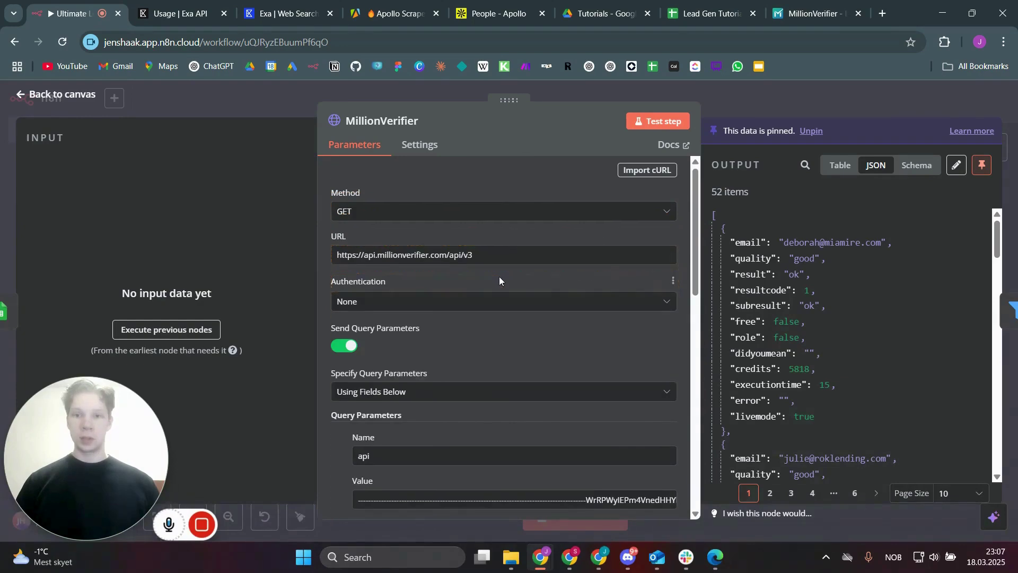
pyautogui.scroll(-1, 499, 276)
pyautogui.scroll(-2, 419, 287)
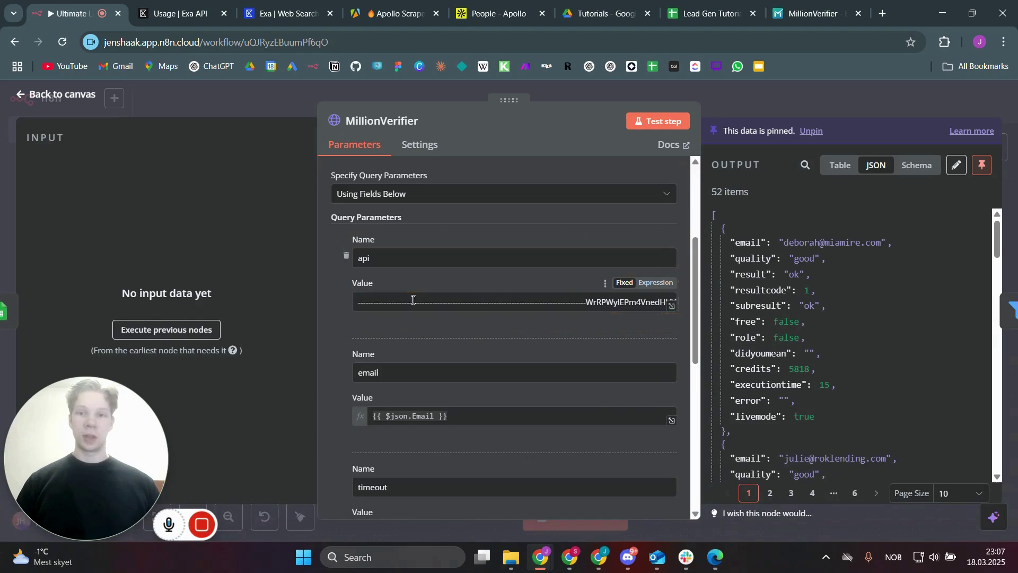
pyautogui.scroll(-3, 428, 285)
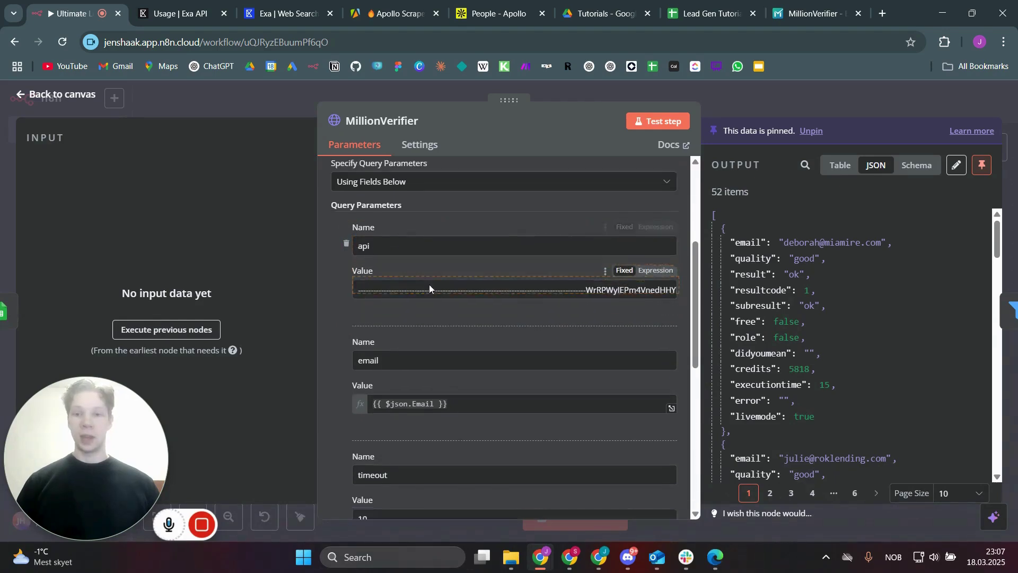
pyautogui.scroll(2, 463, 248)
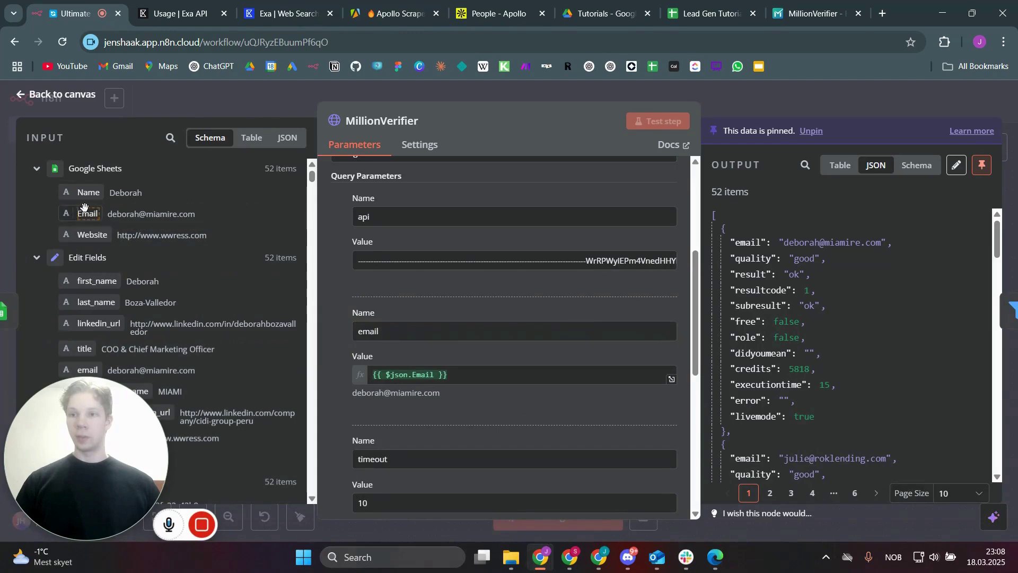
pyautogui.moveTo(84, 214)
pyautogui.mouseDown()
pyautogui.moveTo(188, 235)
pyautogui.moveTo(423, 379)
pyautogui.moveTo(388, 341)
pyautogui.moveTo(97, 215)
pyautogui.mouseUp()
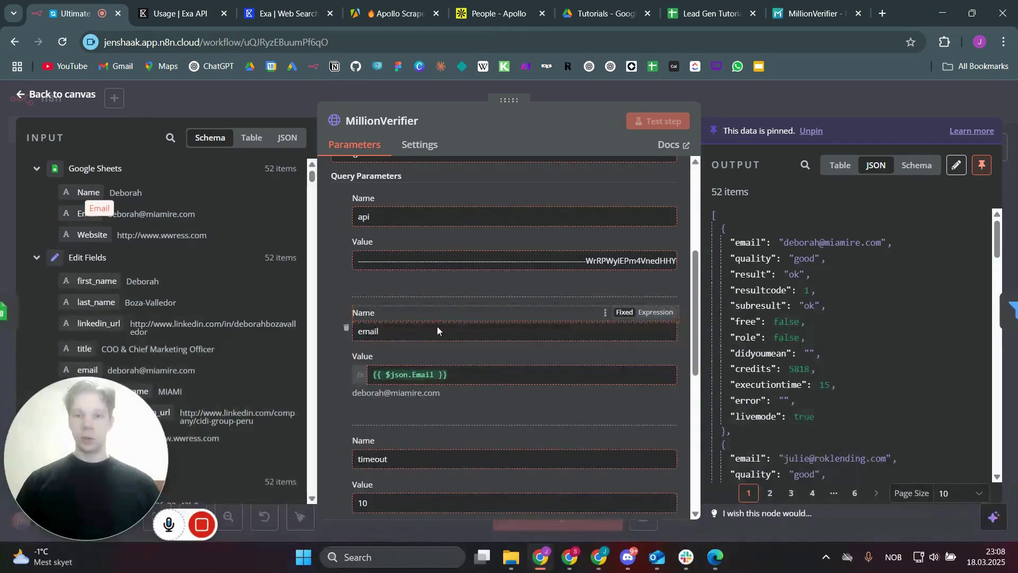
pyautogui.scroll(-1, 437, 326)
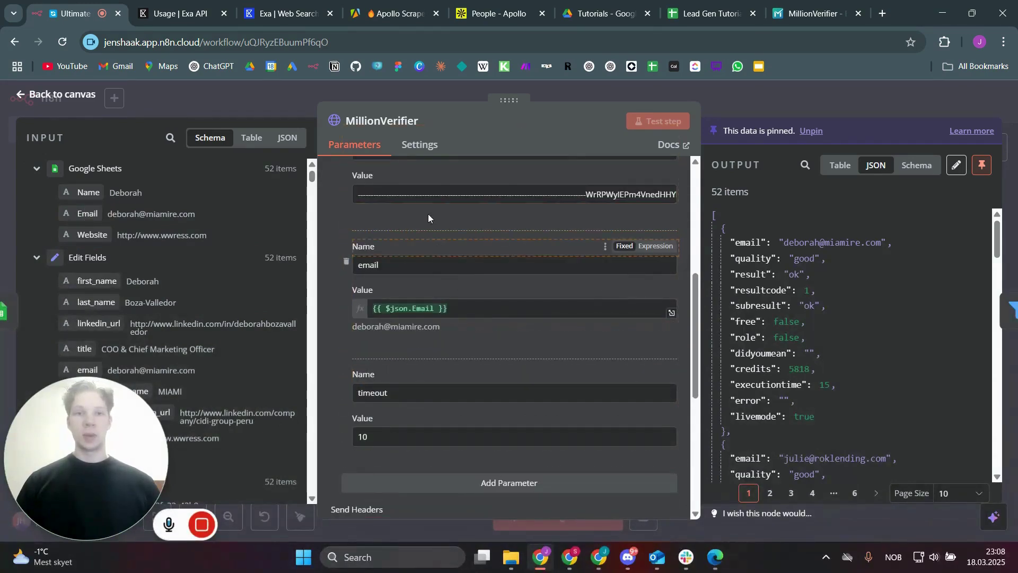
# Close the MillionVerifier node, open the Good Emails filter, examine its condition that quality is equal to good, and close it.
pyautogui.click(746, 106)
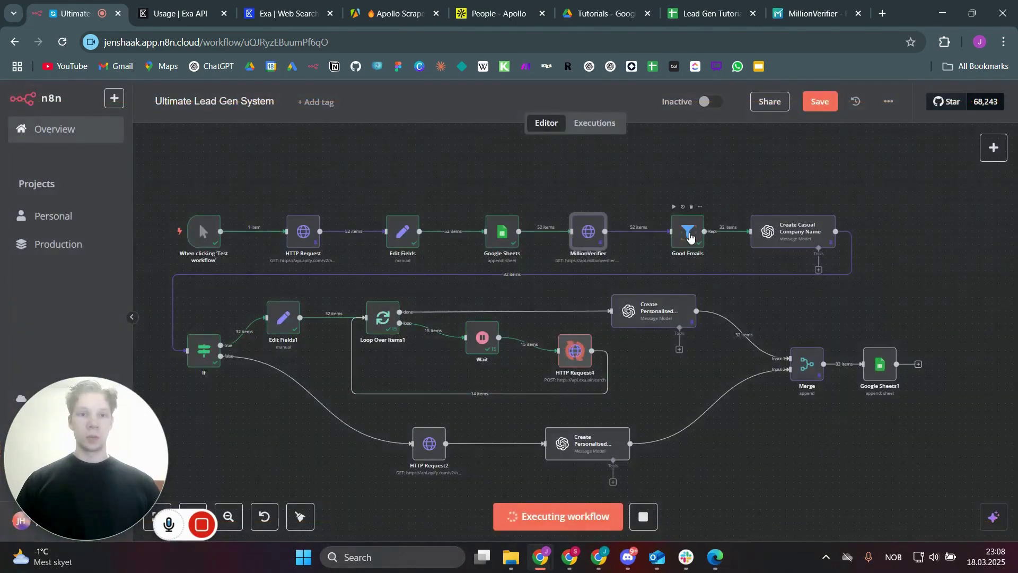
pyautogui.click(690, 237)
pyautogui.press('Return')
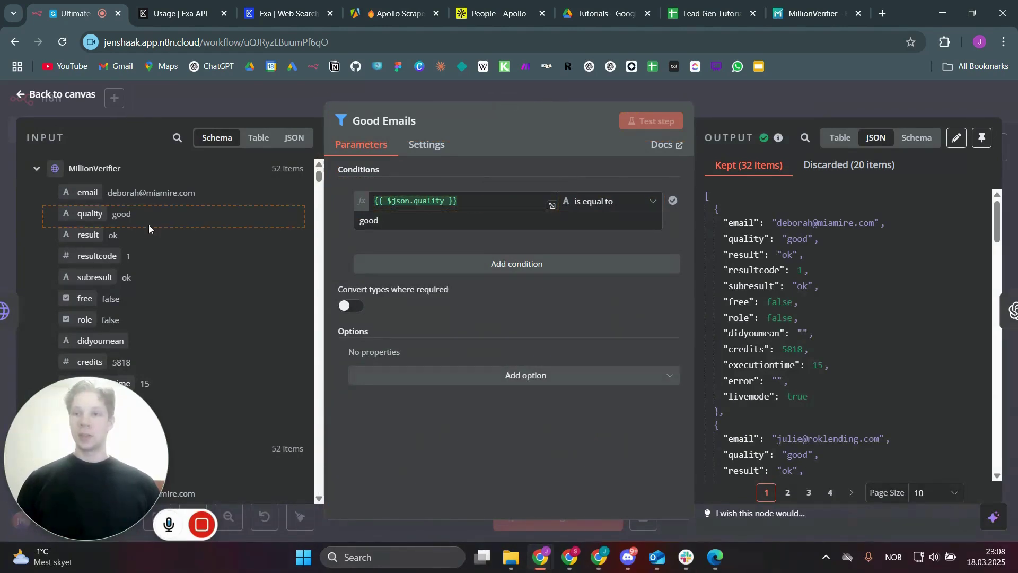
pyautogui.scroll(-3, 106, 238)
pyautogui.scroll(3, 89, 218)
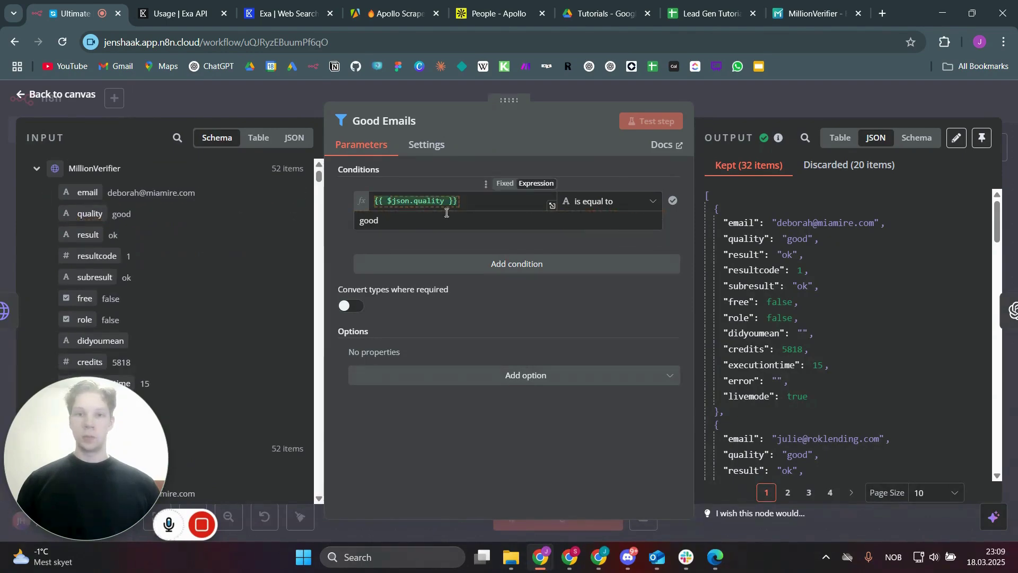
pyautogui.click(761, 107)
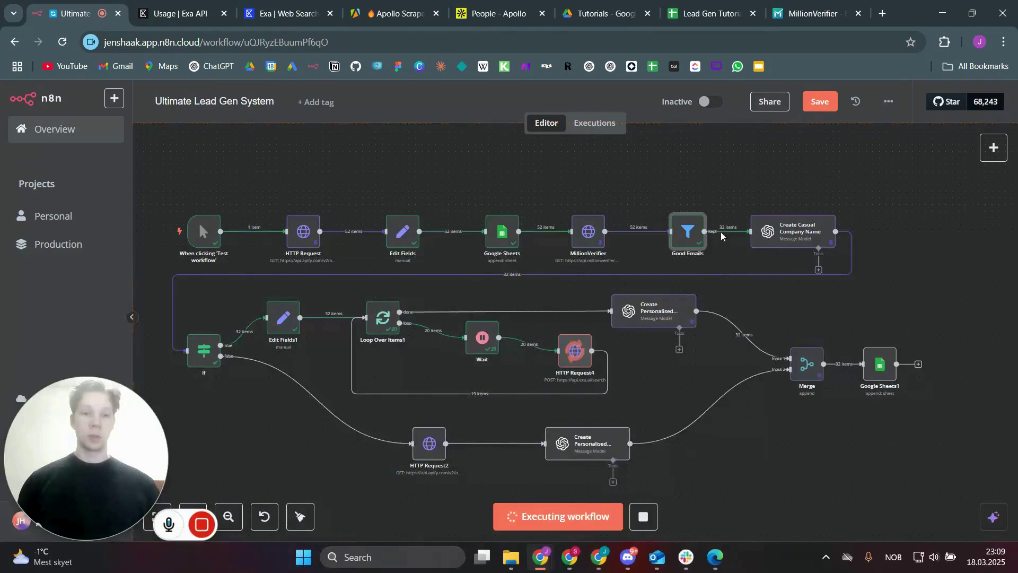
# Open the Create Casual Company Name node and examine its input fields, model settings and cleanName output.
pyautogui.doubleClick(798, 235)
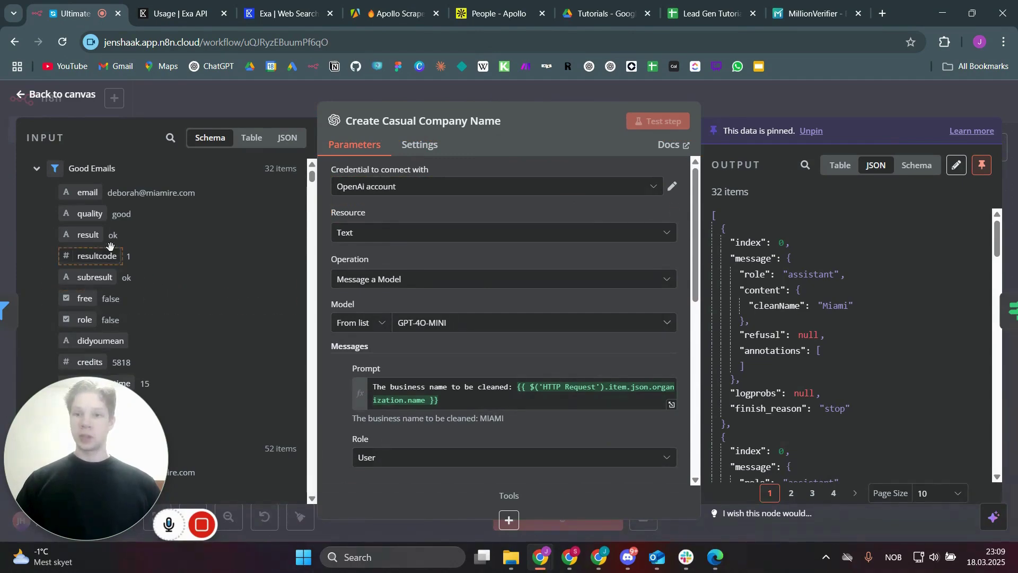
pyautogui.scroll(-1, 145, 263)
pyautogui.scroll(-1, 146, 263)
pyautogui.moveTo(108, 477); pyautogui.dragTo(906, 478)
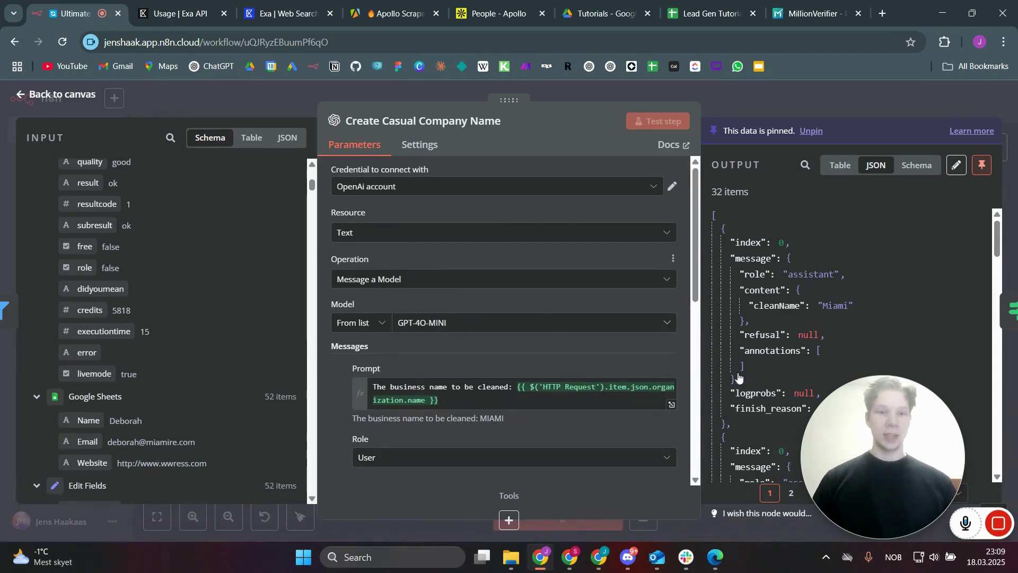
pyautogui.moveTo(879, 444)
pyautogui.moveTo(879, 444); pyautogui.dragTo(93, 456)
pyautogui.click(438, 358)
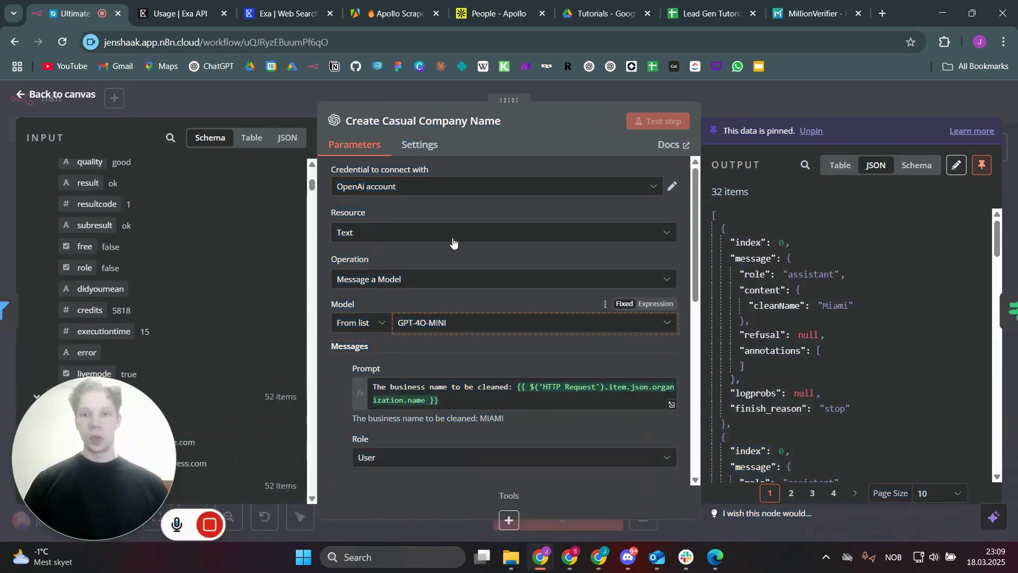
# Examine the company name node's user prompt, read its full system prompt in the expanded expression editor, and close the editor.
pyautogui.scroll(-3, 466, 246)
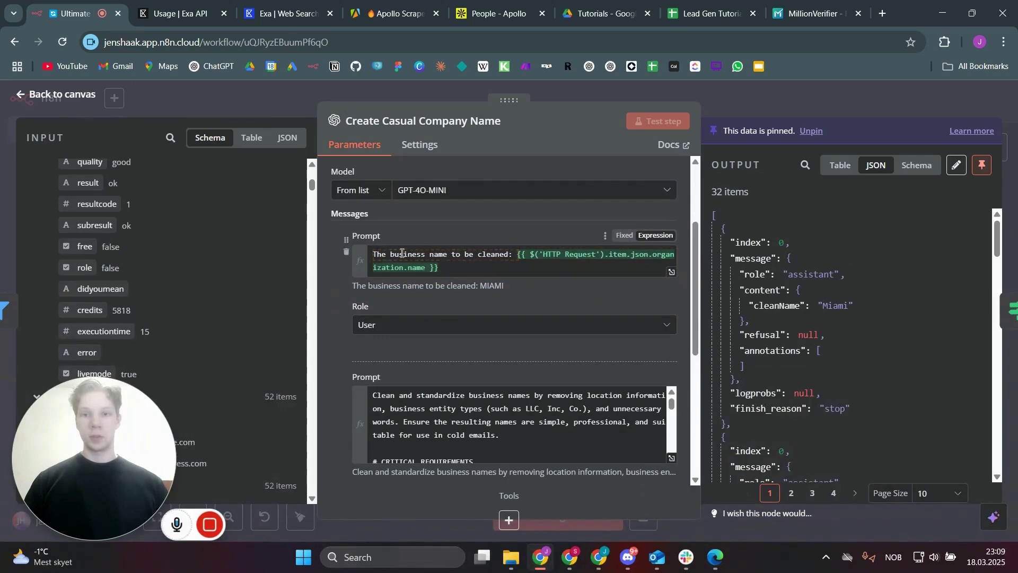
pyautogui.scroll(-2, 414, 264)
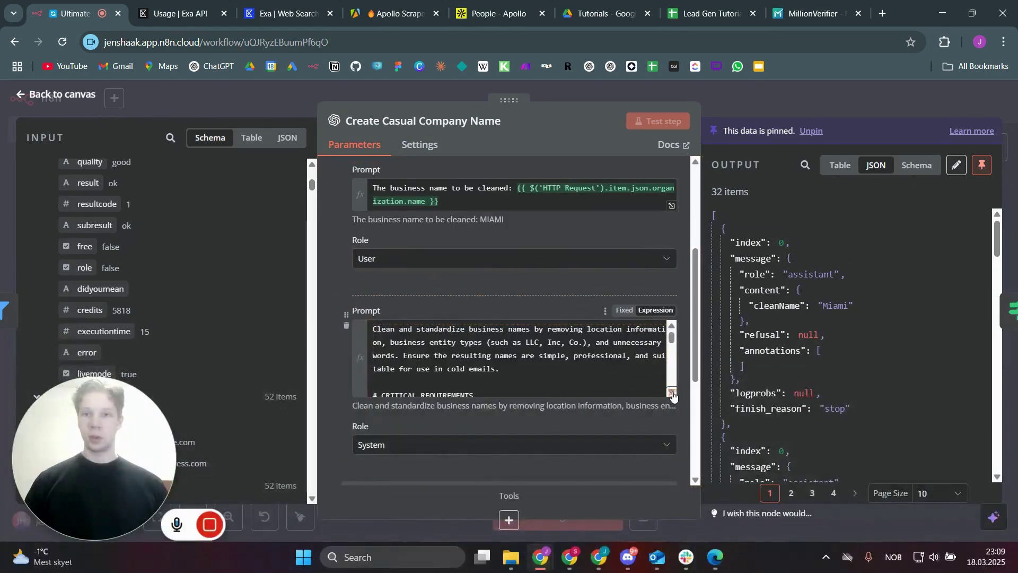
pyautogui.click(571, 319)
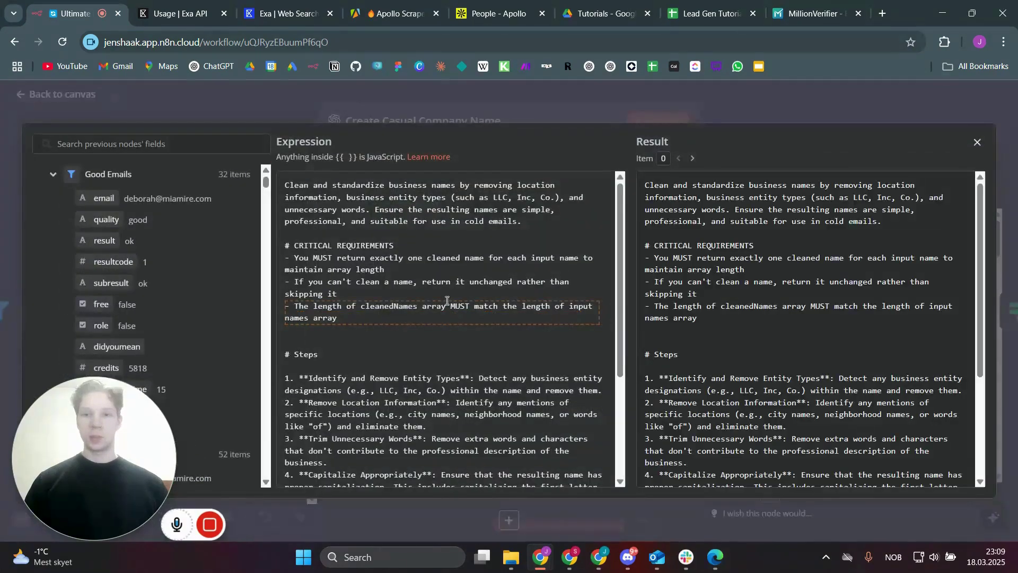
pyautogui.scroll(-3, 450, 295)
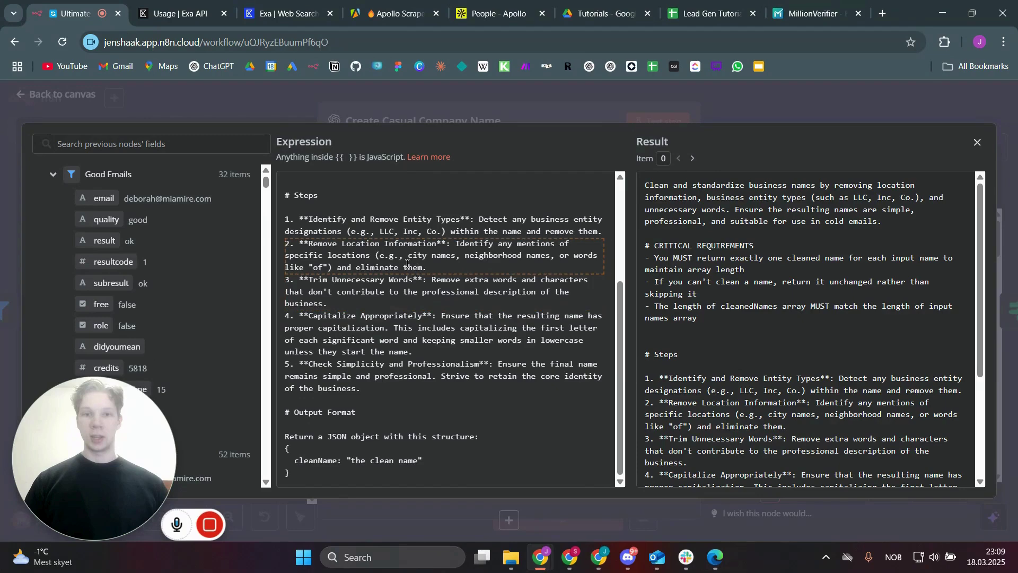
pyautogui.click(503, 109)
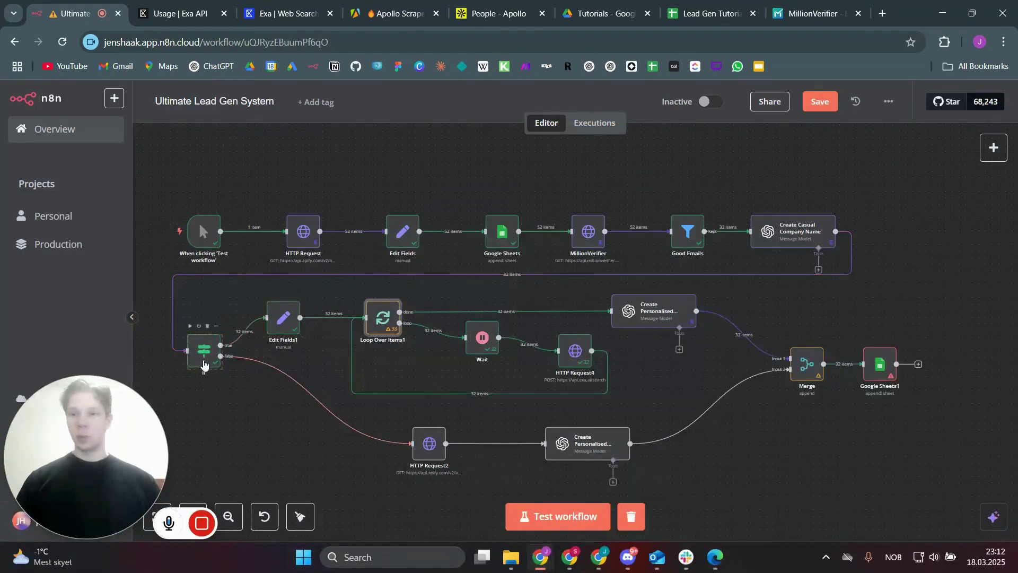
# Open the If node, collapse the input groups above Edit Fields, compare linkedin_url with the exists condition, and close the node.
pyautogui.click(205, 347)
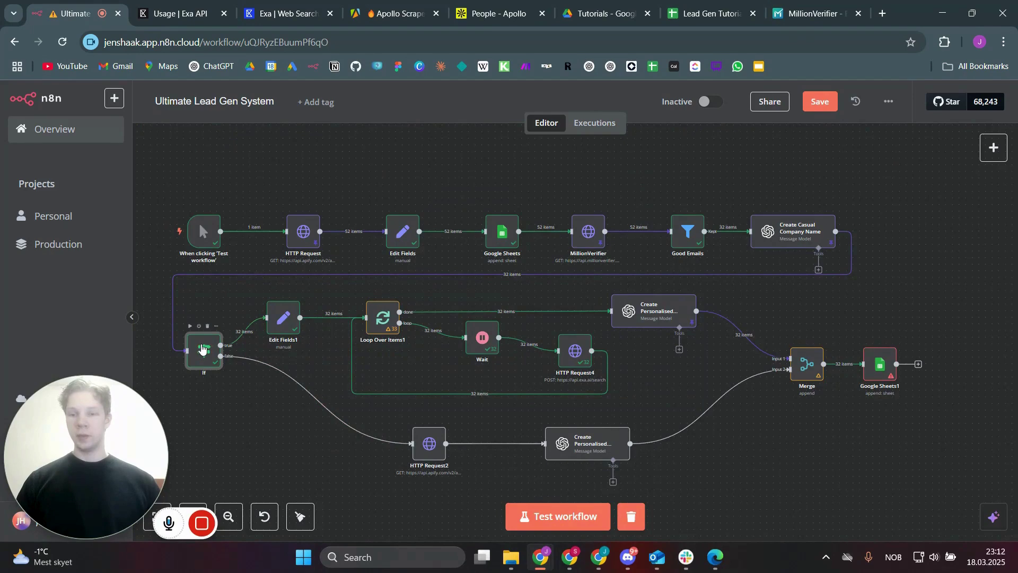
pyautogui.doubleClick(205, 347)
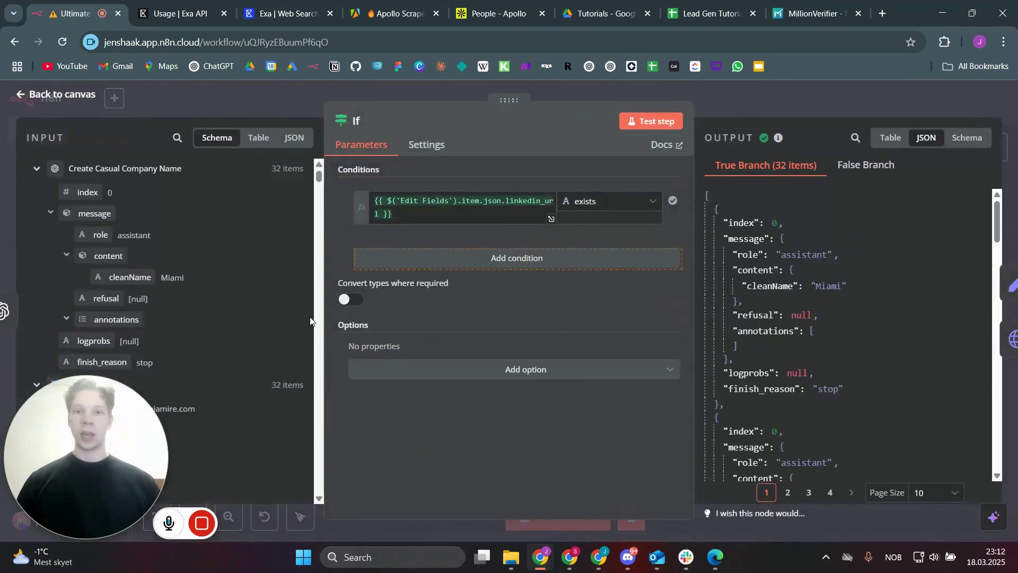
pyautogui.moveTo(93, 422); pyautogui.dragTo(927, 387)
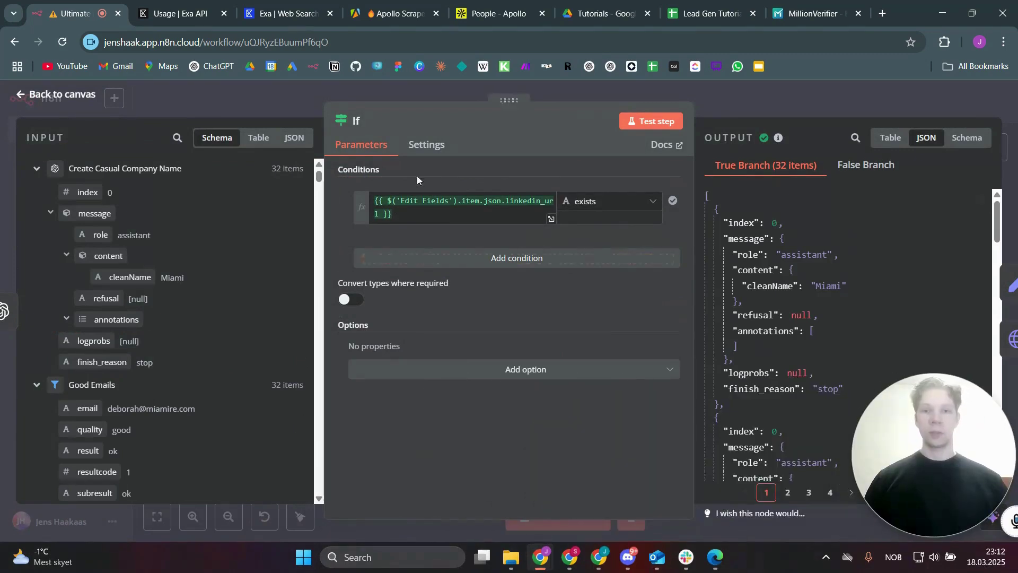
pyautogui.click(35, 170)
pyautogui.click(35, 220)
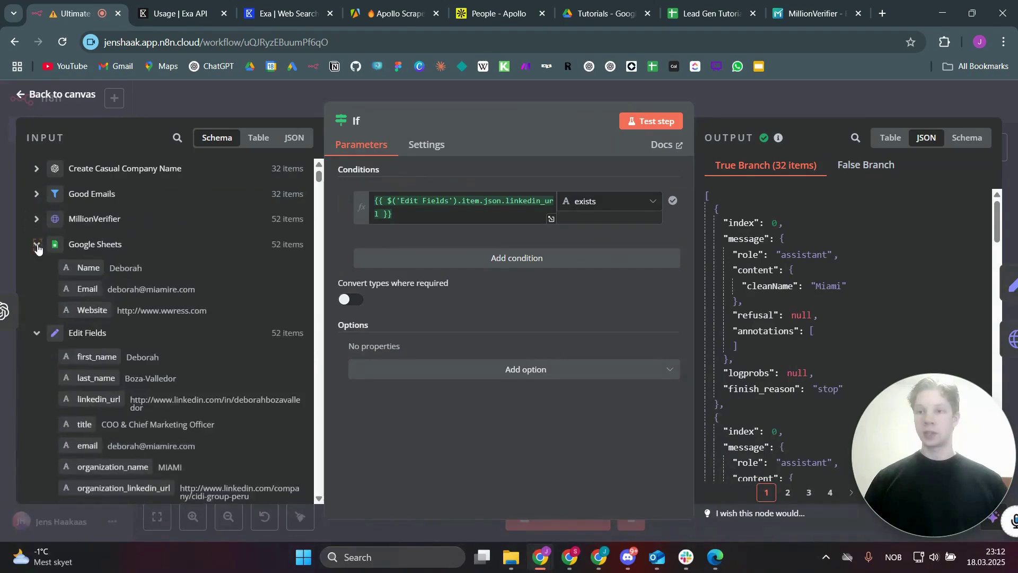
pyautogui.click(36, 244)
pyautogui.click(37, 270)
pyautogui.click(38, 270)
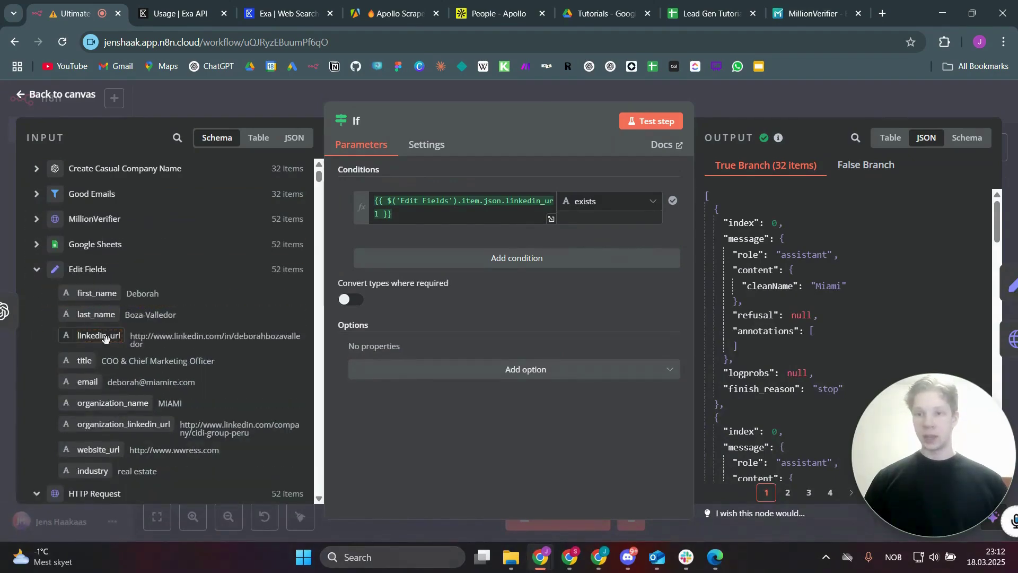
pyautogui.moveTo(105, 339); pyautogui.dragTo(93, 362)
pyautogui.click(759, 97)
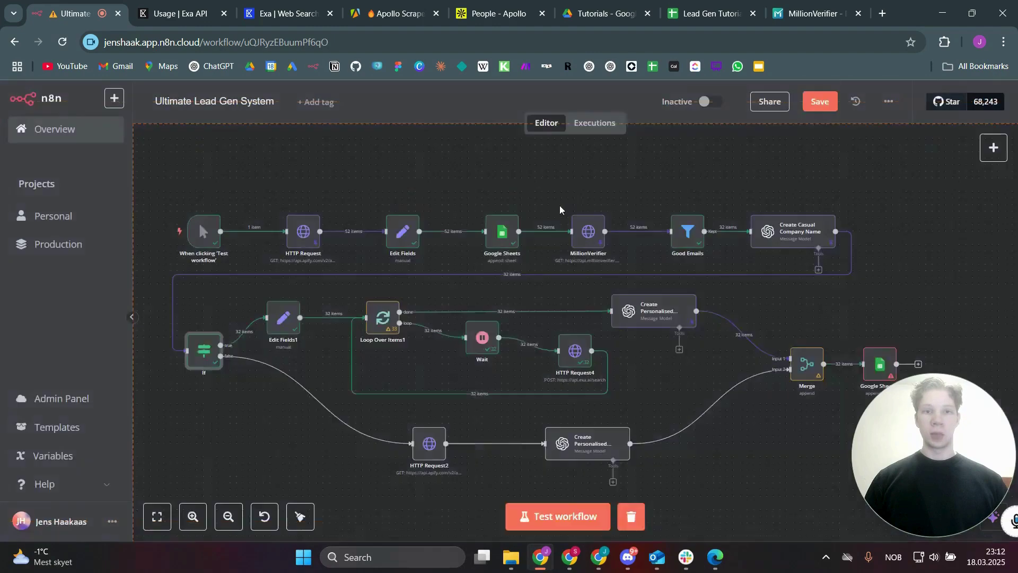
# View the linkedin_url mapping in the Edit Fields1 node and the batch size in the Loop Over Items1 node, closing each.
pyautogui.click(289, 322)
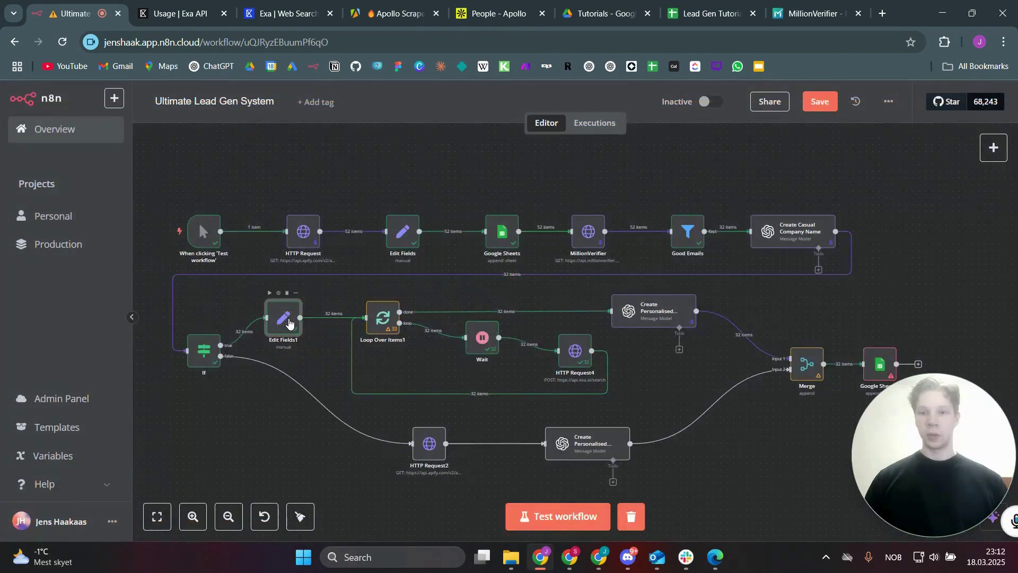
pyautogui.press('Return')
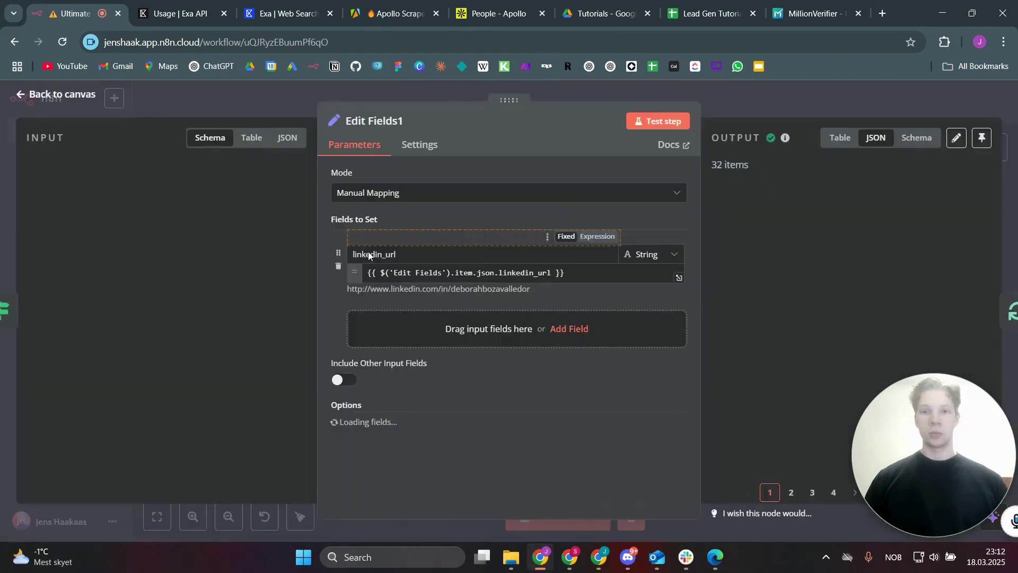
pyautogui.click(763, 103)
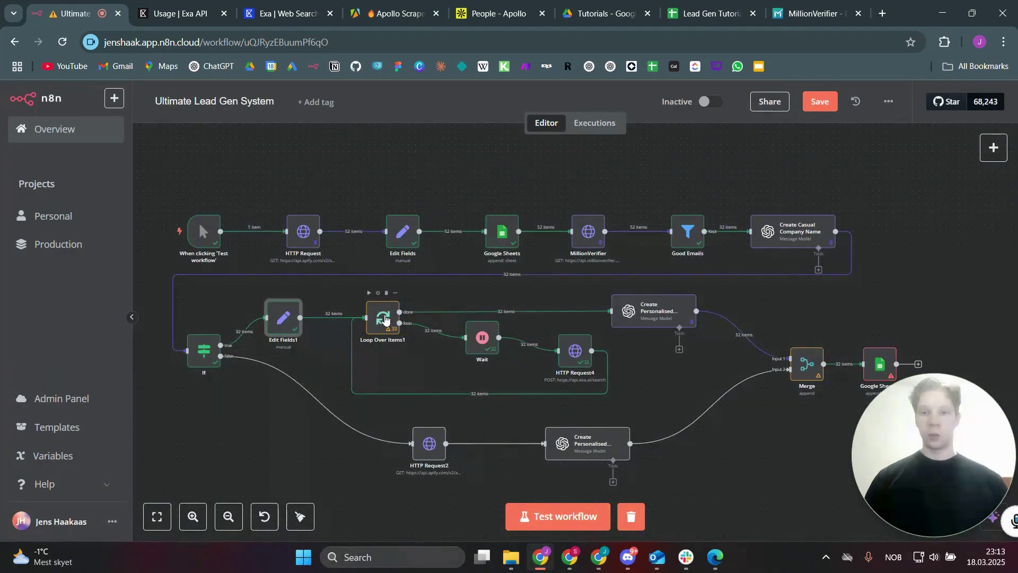
pyautogui.click(384, 318)
pyautogui.press('Return')
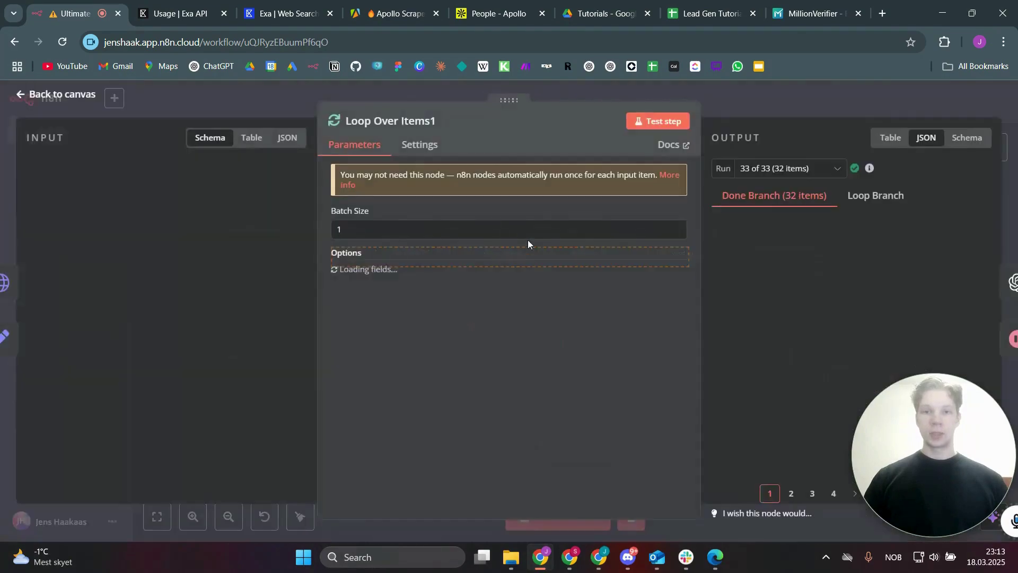
pyautogui.click(757, 93)
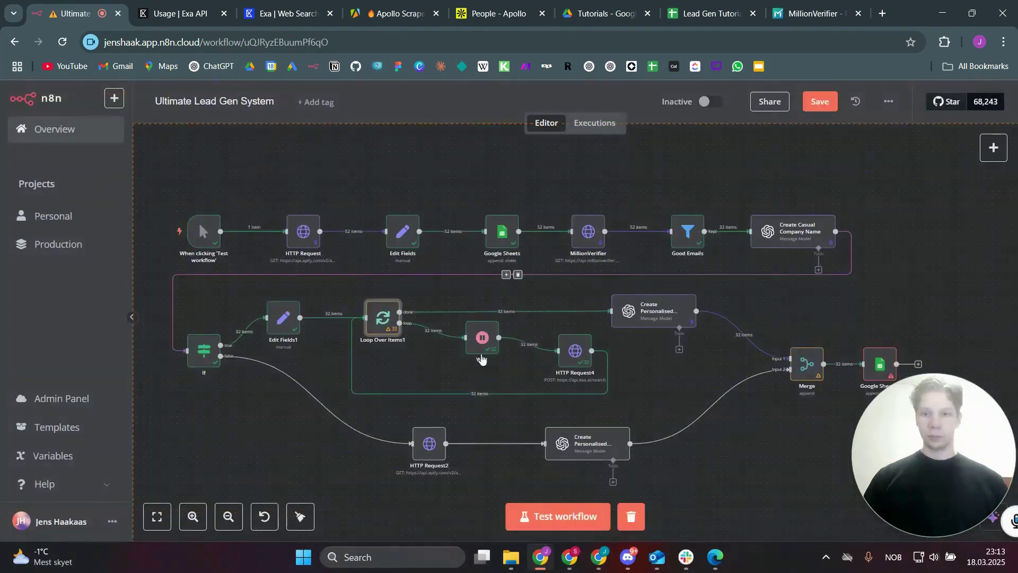
# Open the Wait node, examine its time interval amount and unit, and close it.
pyautogui.click(485, 343)
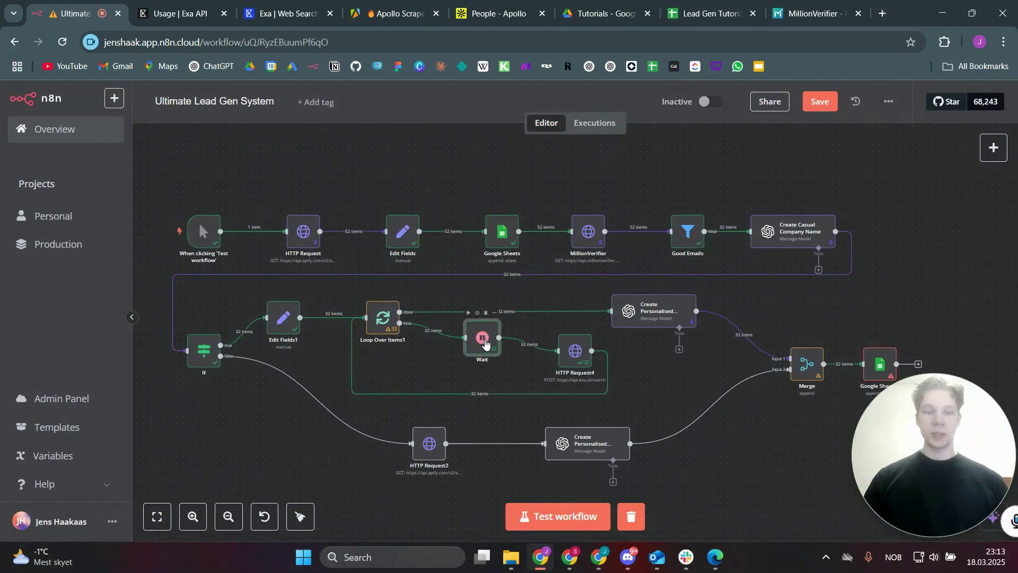
pyautogui.doubleClick(485, 343)
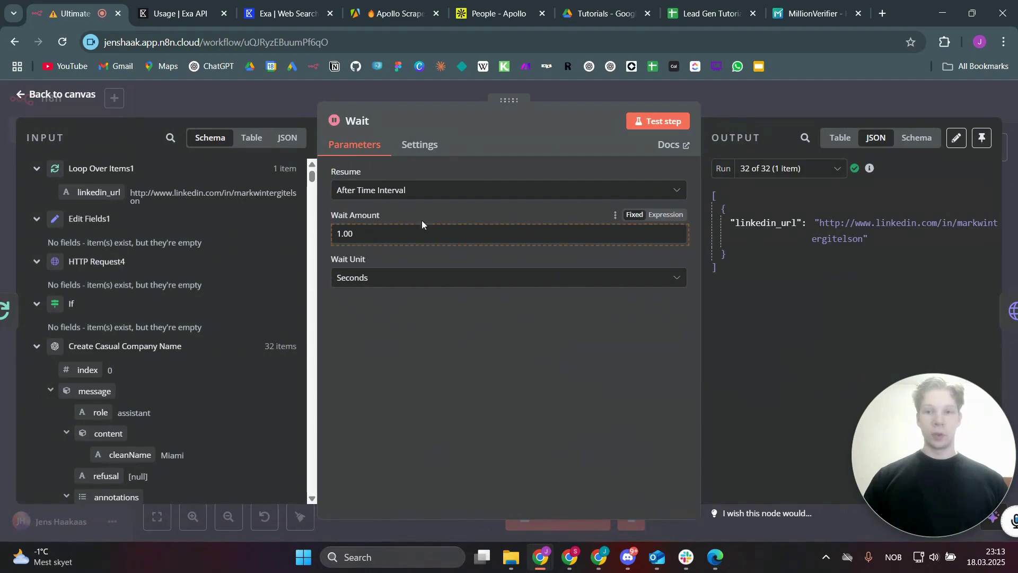
pyautogui.click(778, 100)
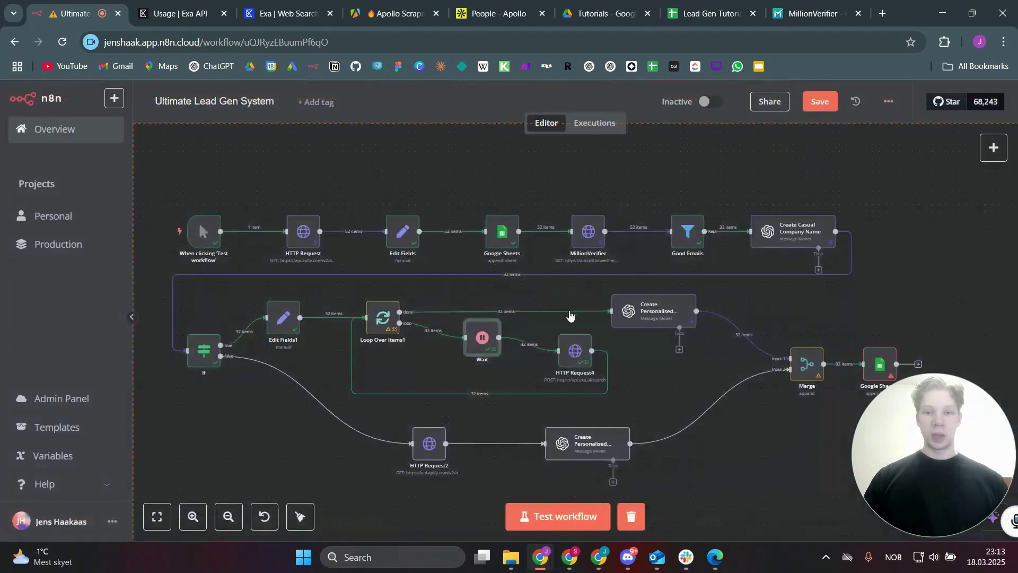
pyautogui.click(586, 356)
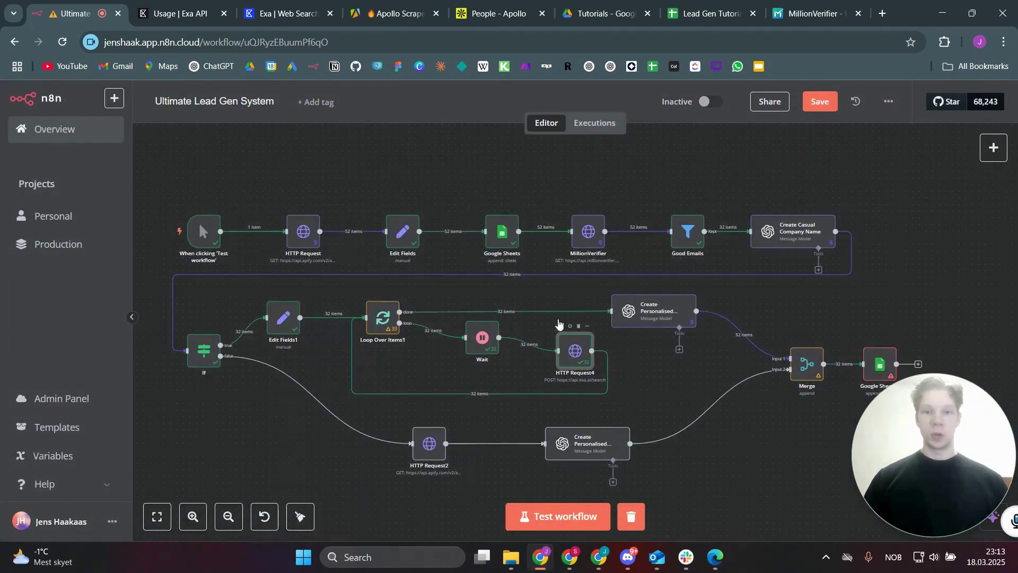
pyautogui.press('Return')
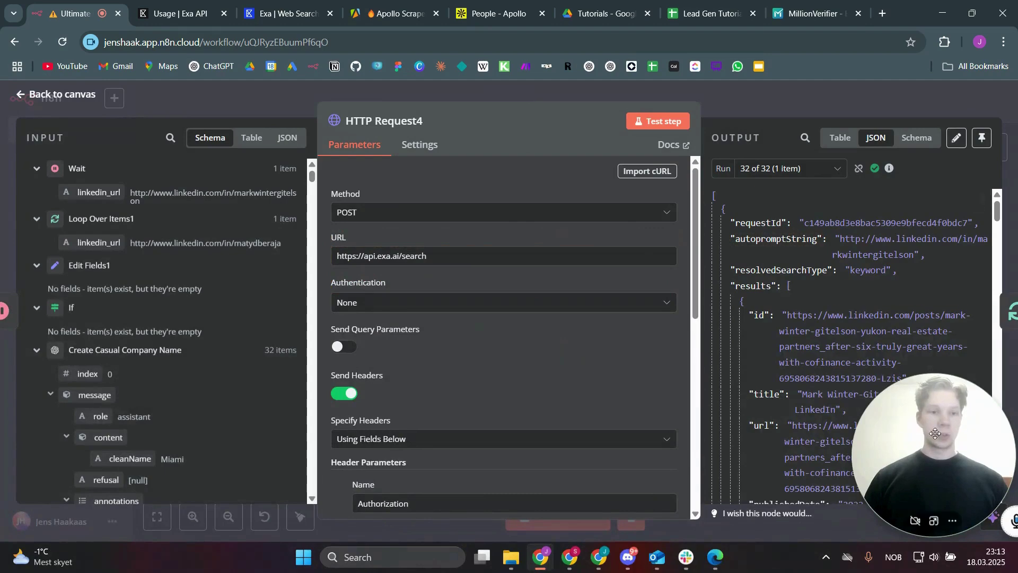
pyautogui.moveTo(936, 433); pyautogui.dragTo(91, 434)
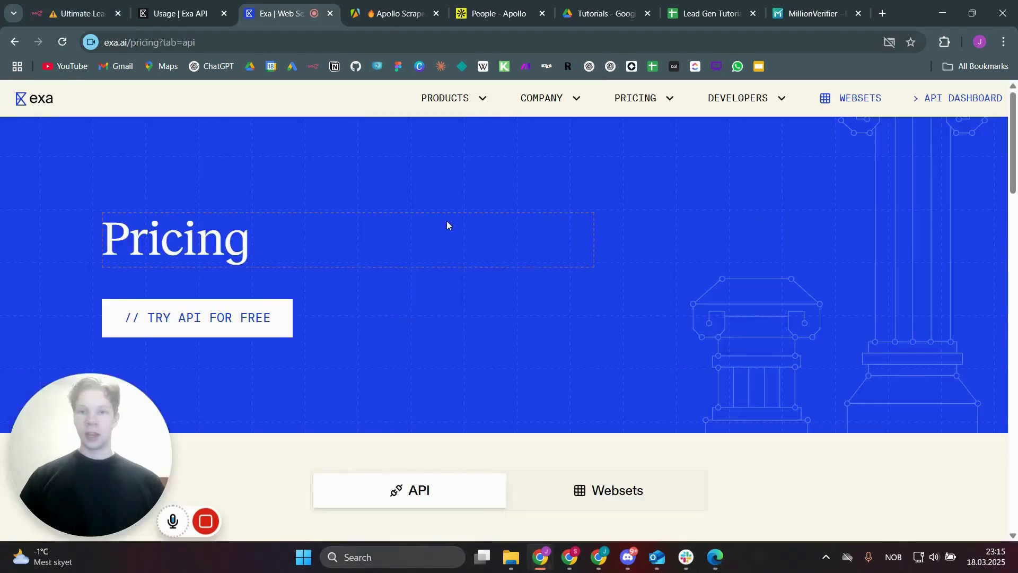
# Switch to the Exa pricing page and examine the Pay as you go plan's API search prices.
pyautogui.scroll(-7, 446, 221)
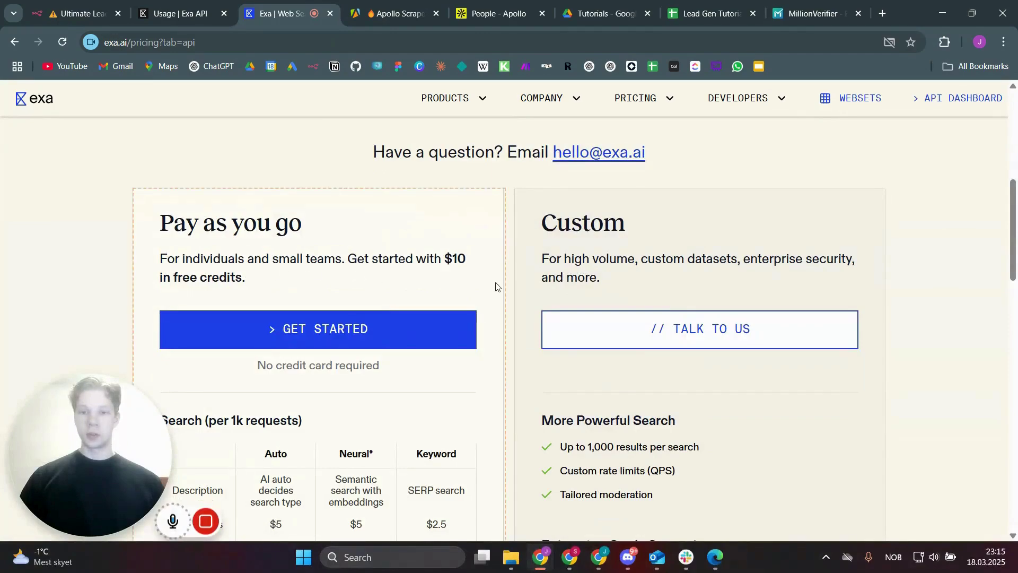
pyautogui.scroll(-3, 504, 285)
pyautogui.scroll(10, 510, 281)
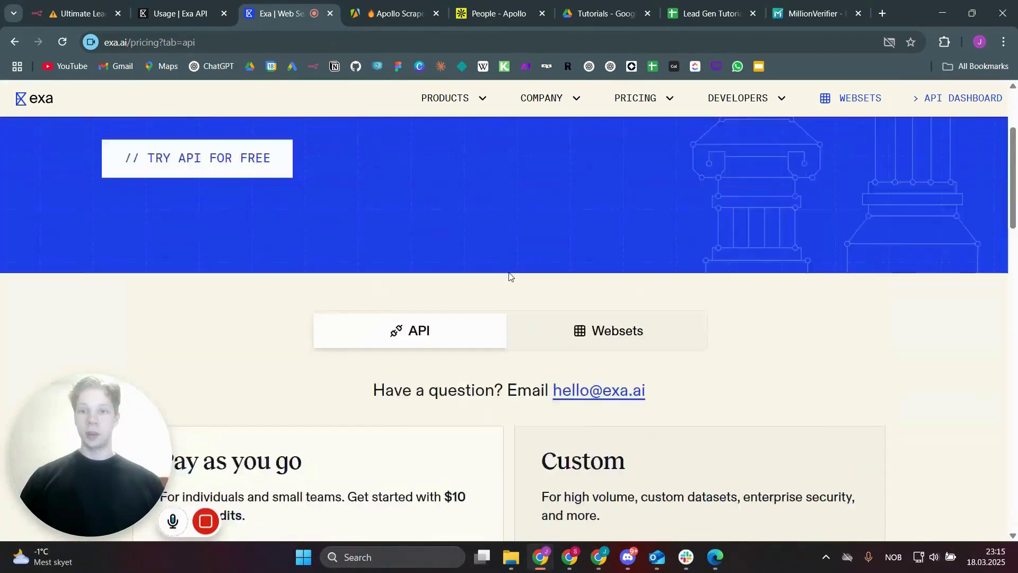
# Switch to the Exa dashboard, open the Search playground, and display its request code as curl.
pyautogui.click(220, 16)
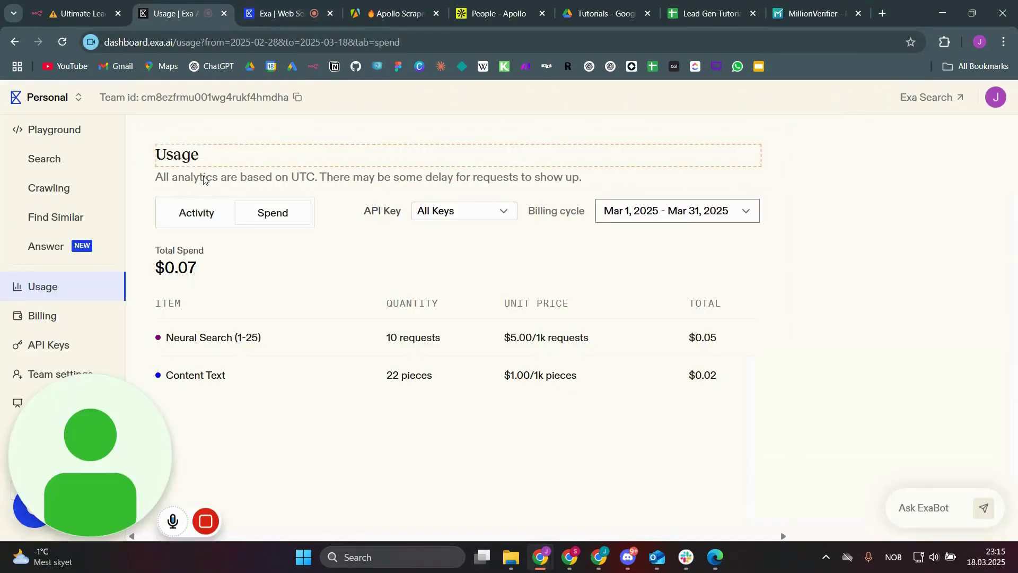
pyautogui.moveTo(122, 462); pyautogui.dragTo(879, 452)
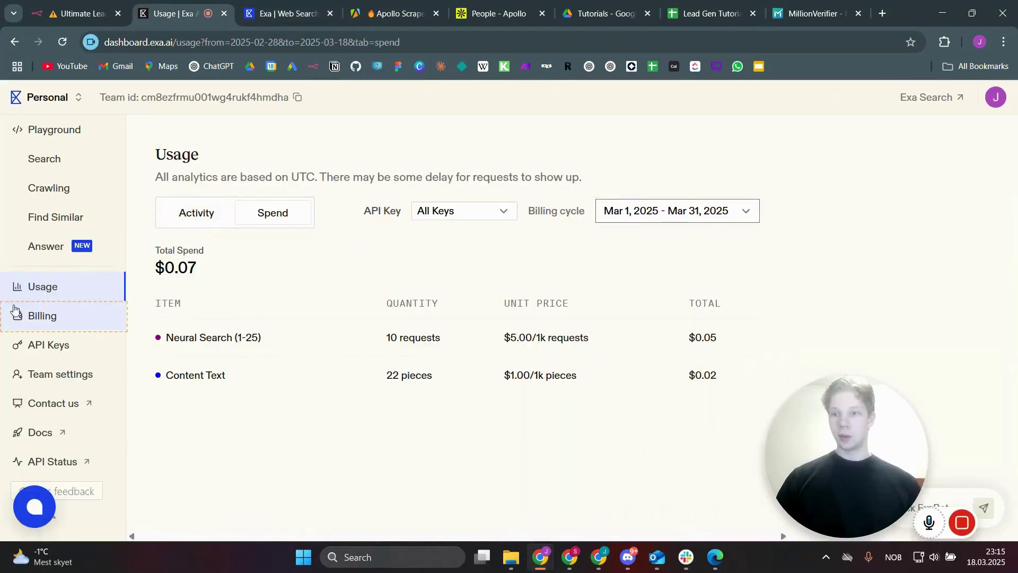
pyautogui.click(51, 158)
pyautogui.moveTo(815, 415); pyautogui.dragTo(901, 414)
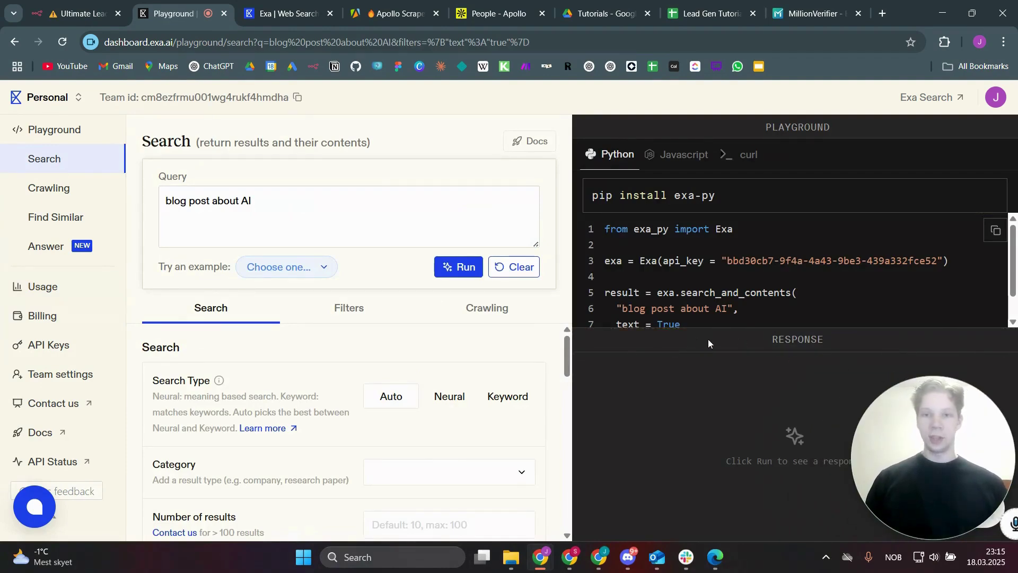
pyautogui.click(745, 158)
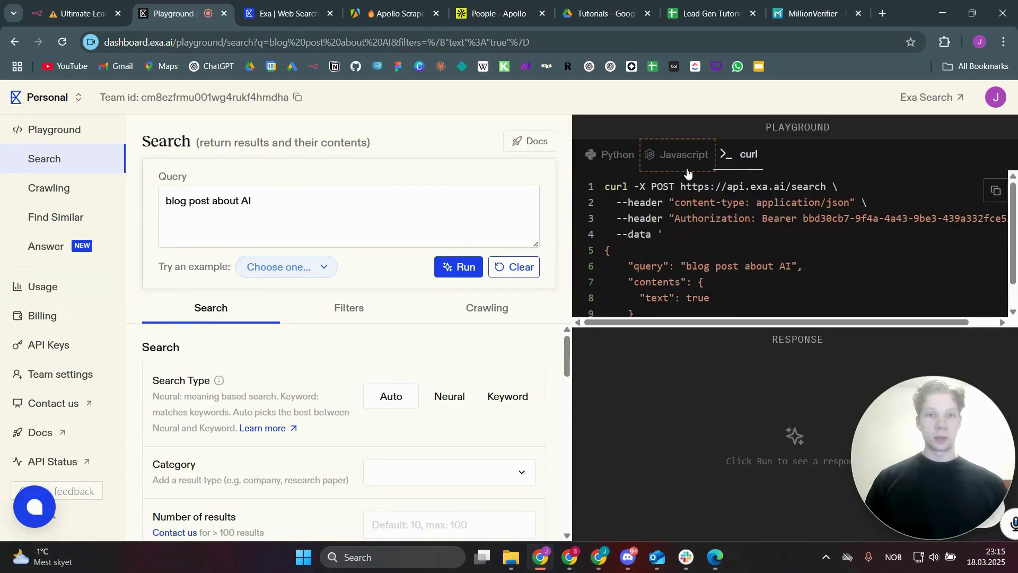
# Switch back to the n8n workflow, view the Exa command in HTTP Request4's cURL import without importing it, and examine the JSON body's linkedin_url query.
pyautogui.scroll(-1, 752, 262)
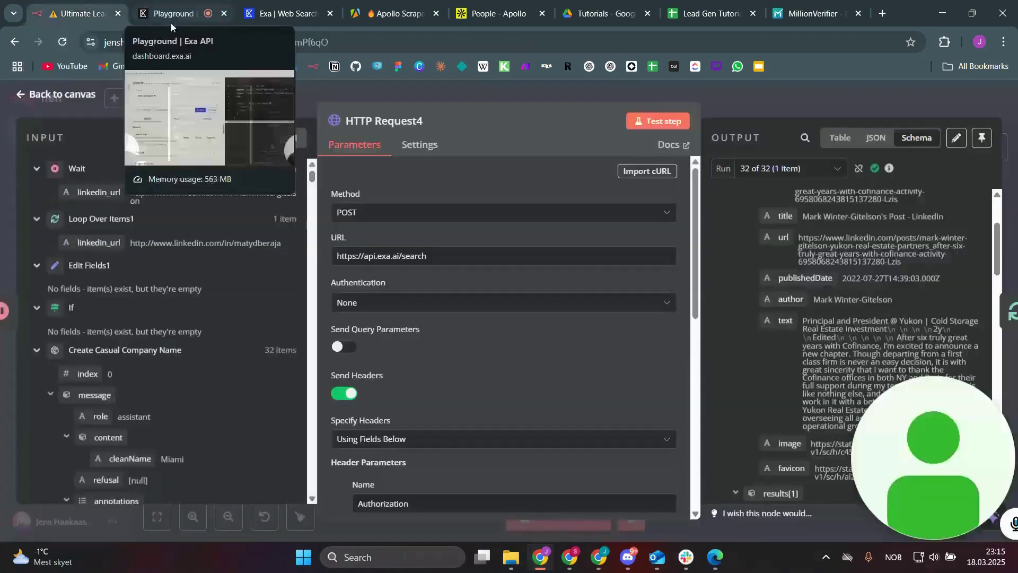
pyautogui.click(88, 5)
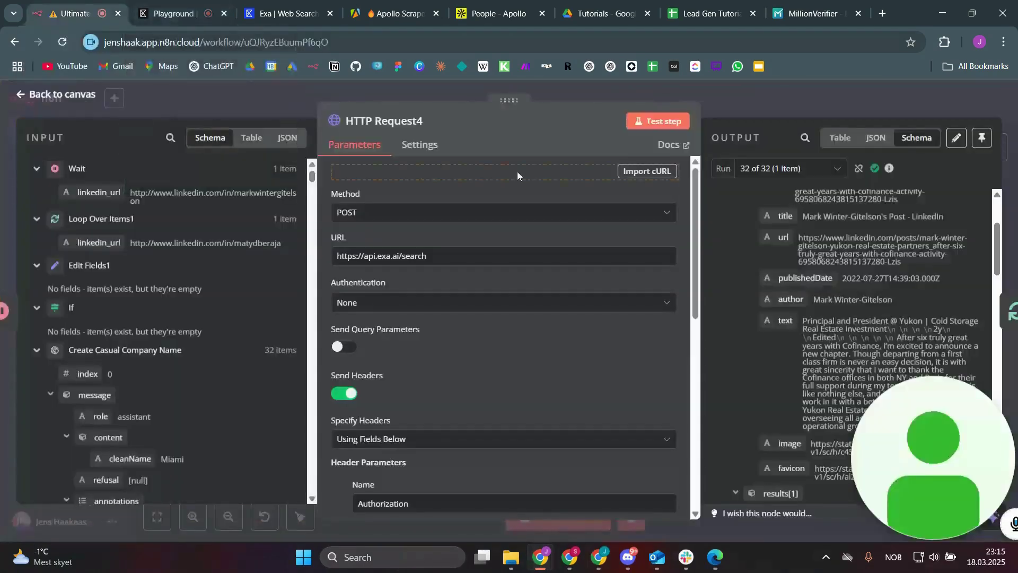
pyautogui.click(640, 170)
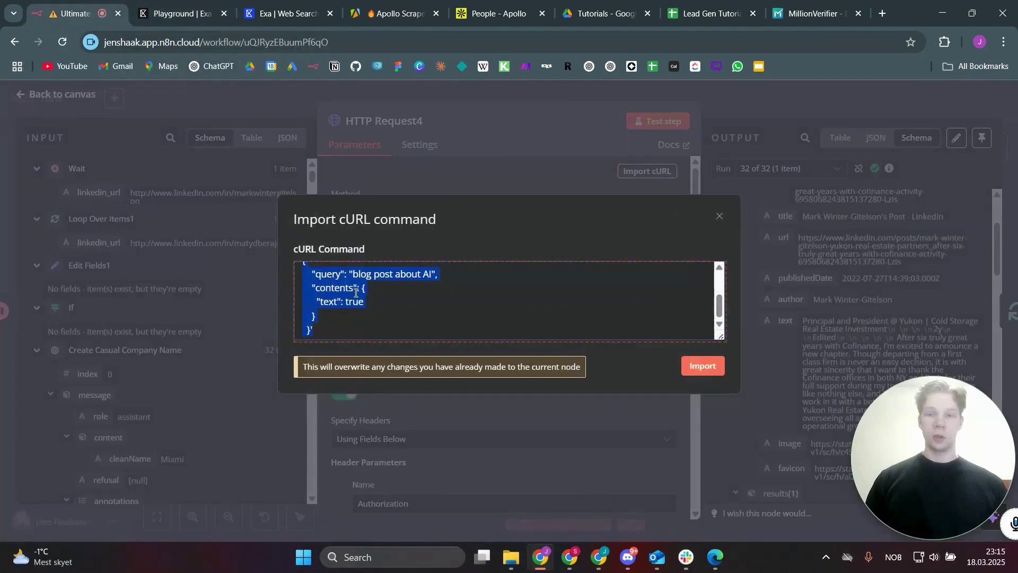
pyautogui.moveTo(405, 317); pyautogui.dragTo(674, 378)
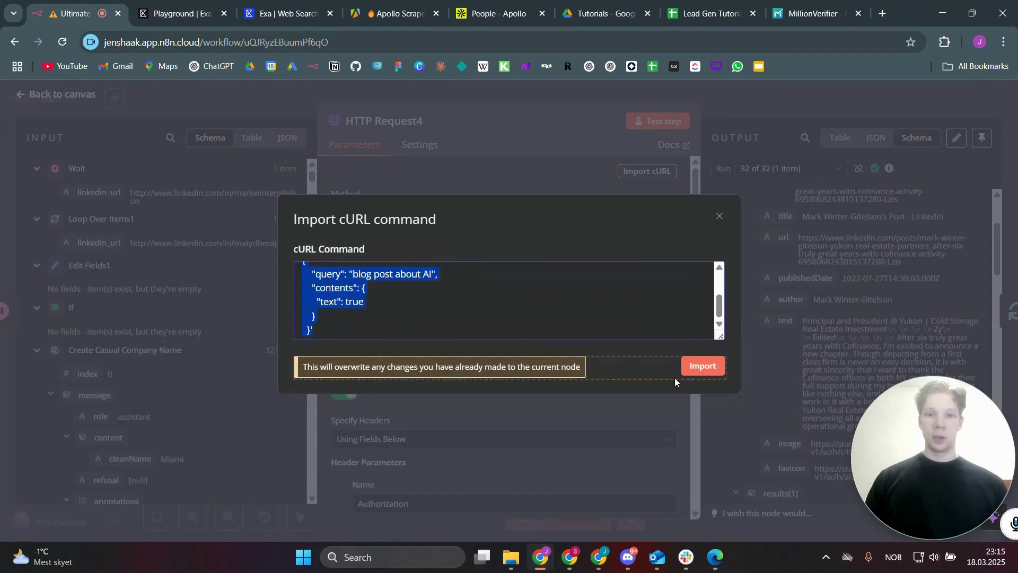
pyautogui.click(721, 216)
pyautogui.scroll(-5, 452, 374)
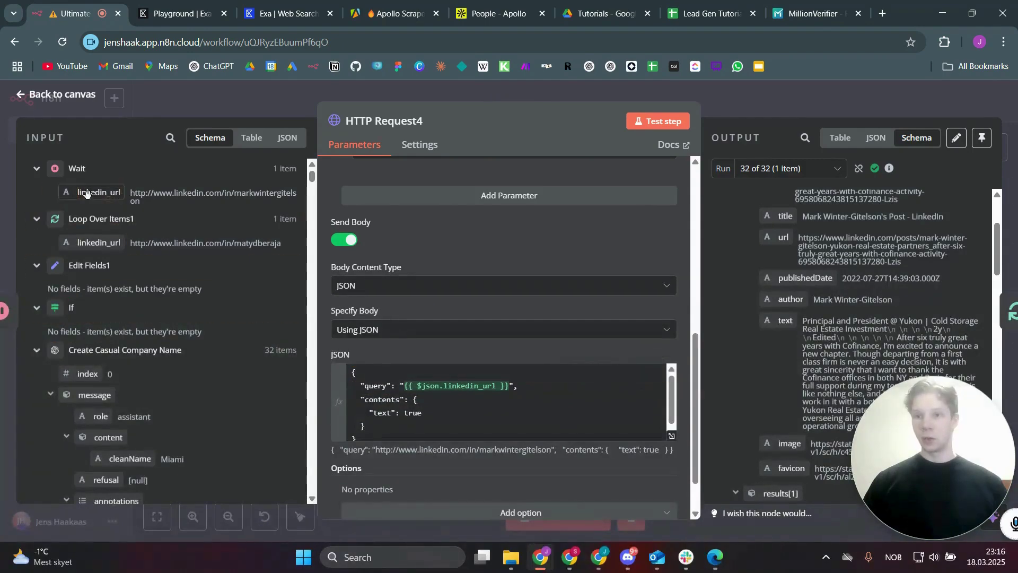
pyautogui.moveTo(110, 199)
pyautogui.mouseDown()
pyautogui.moveTo(488, 393)
pyautogui.moveTo(112, 198)
pyautogui.mouseUp()
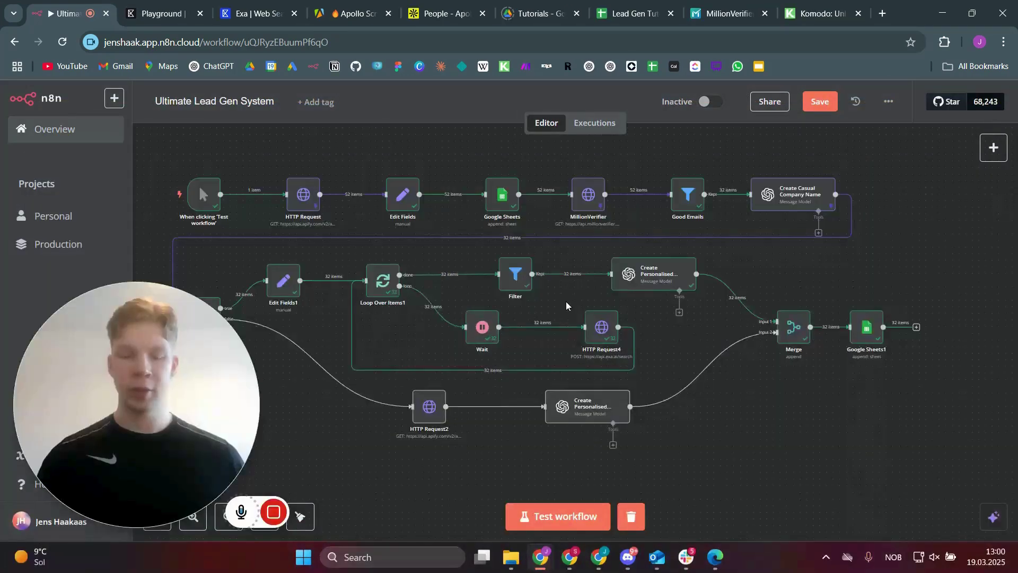
# Open the Filter node after Loop Over Items1, examine its condition that the first result's text exists, and close it.
pyautogui.scroll(4, 556, 297)
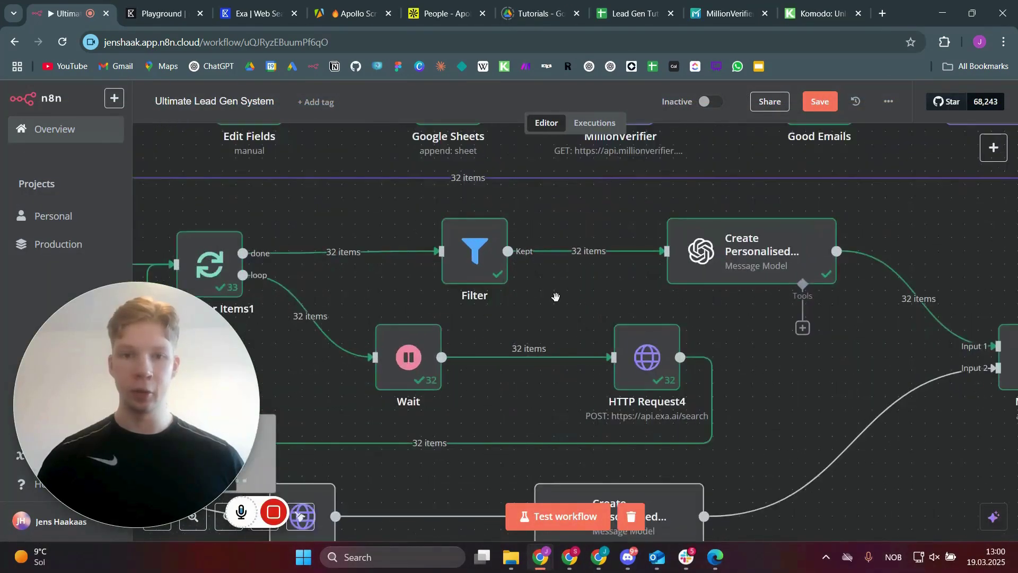
pyautogui.moveTo(556, 297); pyautogui.dragTo(589, 298)
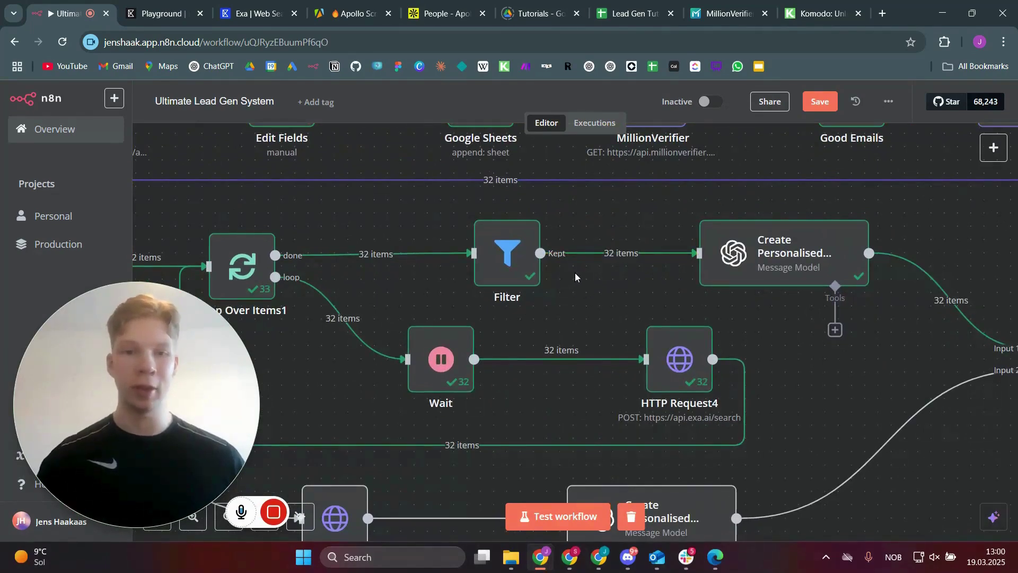
pyautogui.click(520, 258)
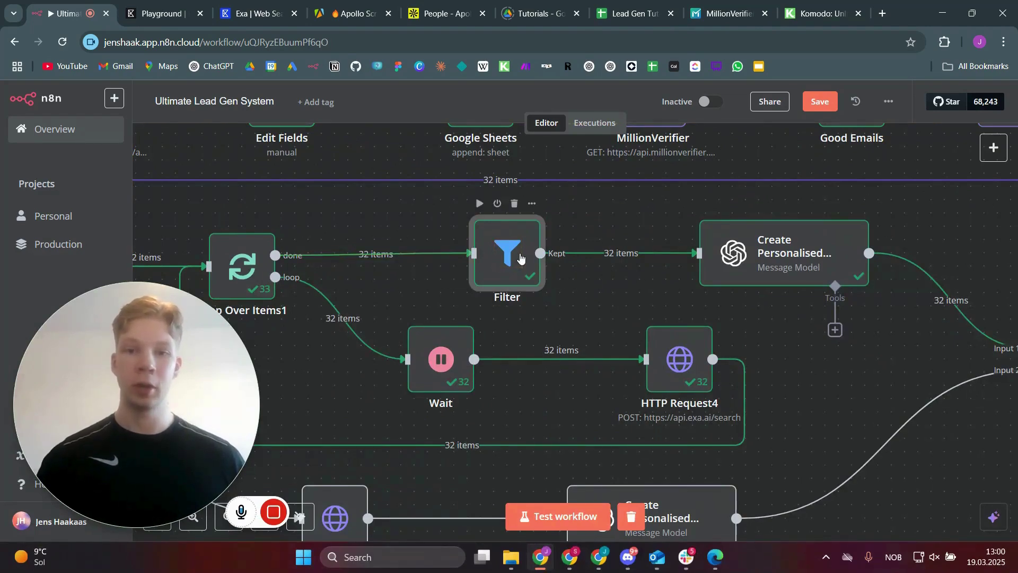
pyautogui.doubleClick(504, 263)
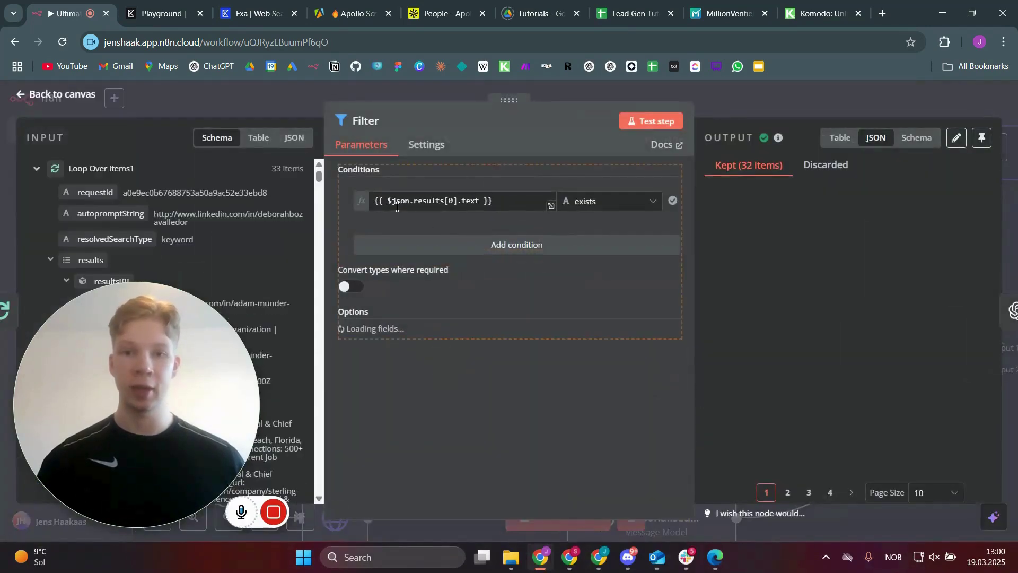
pyautogui.moveTo(195, 376); pyautogui.dragTo(832, 381)
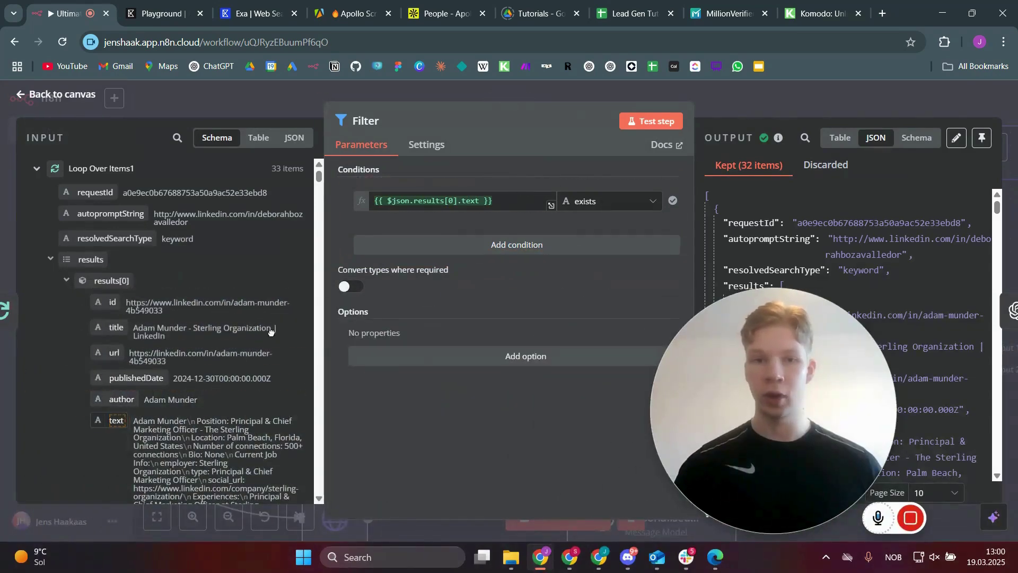
pyautogui.moveTo(117, 420); pyautogui.dragTo(228, 382)
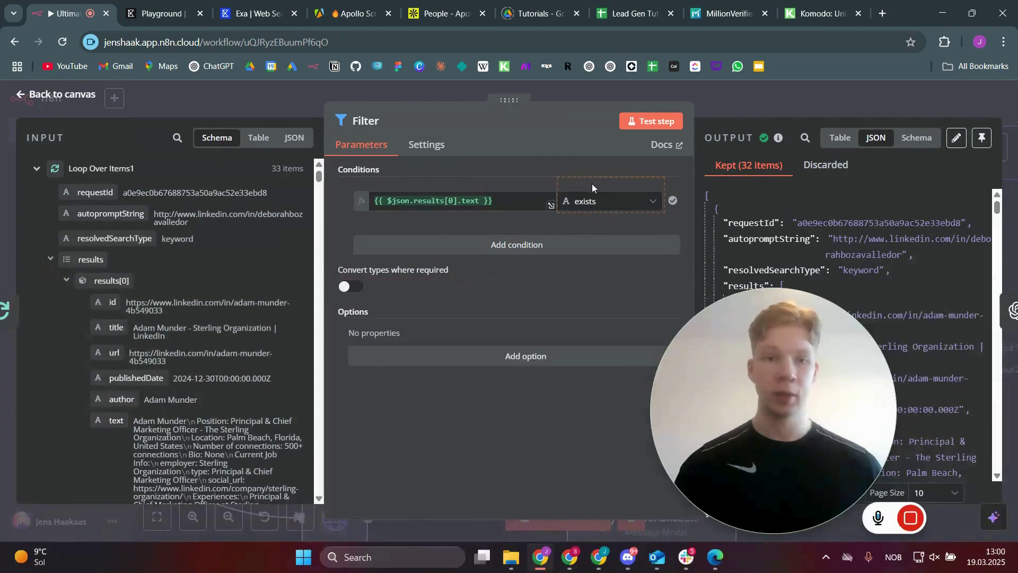
pyautogui.moveTo(804, 464); pyautogui.dragTo(153, 468)
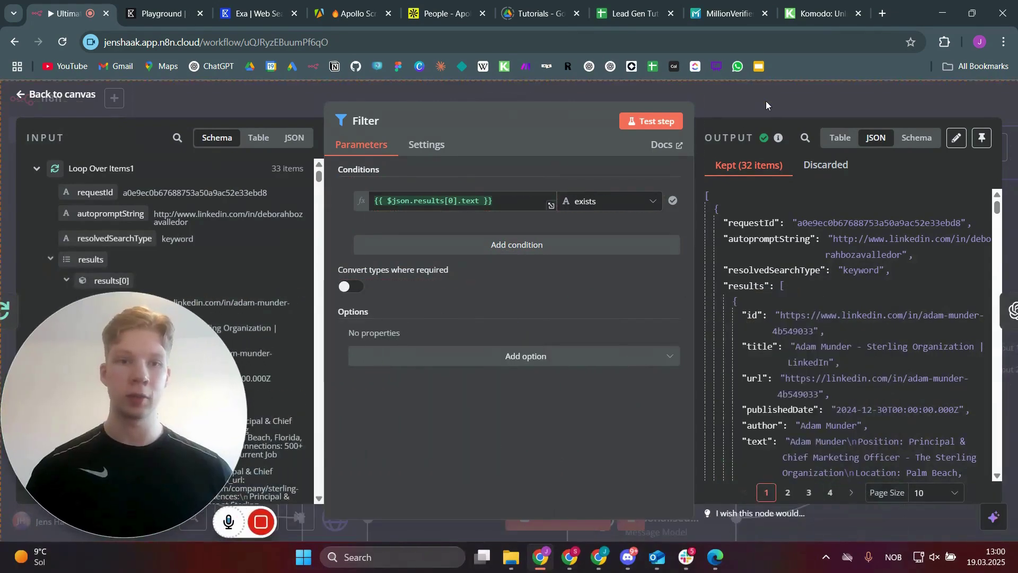
pyautogui.click(766, 101)
# Open the Create Personalised Message node after the Filter and examine its model and the user prompt mapped to the first result's text.
pyautogui.hscroll(3, 682, 205)
pyautogui.scroll(-2, 737, 228)
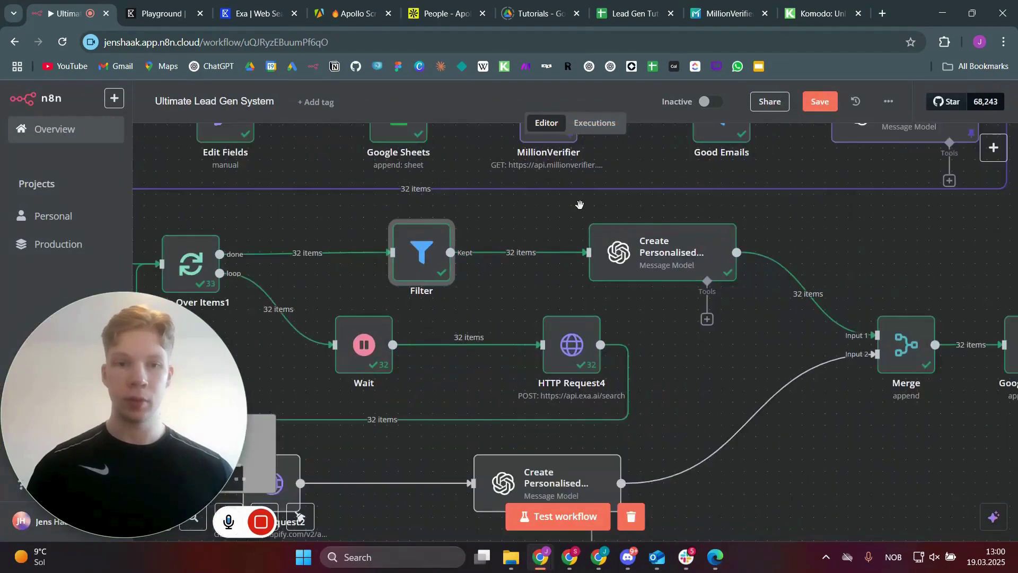
pyautogui.click(661, 260)
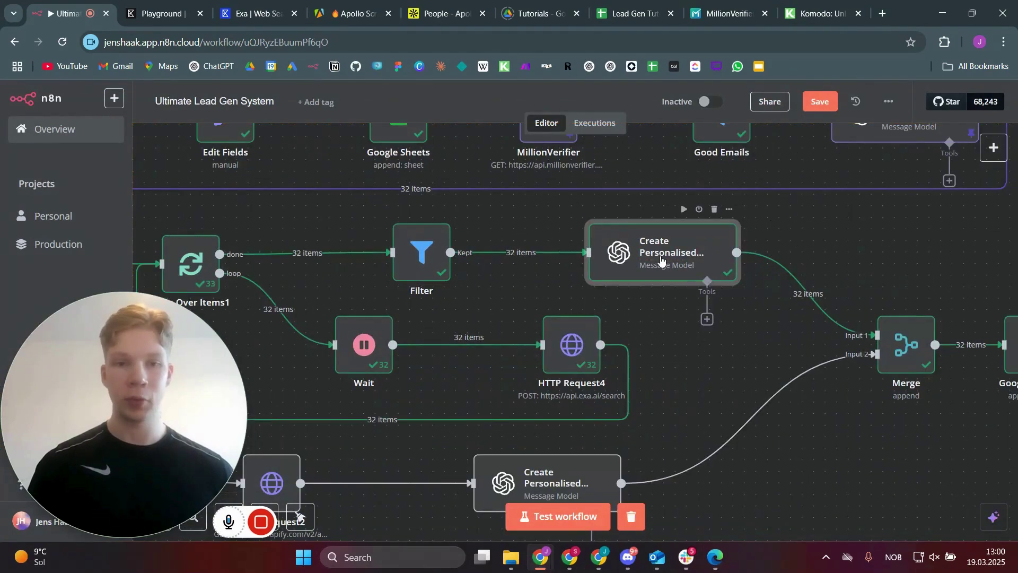
pyautogui.doubleClick(661, 259)
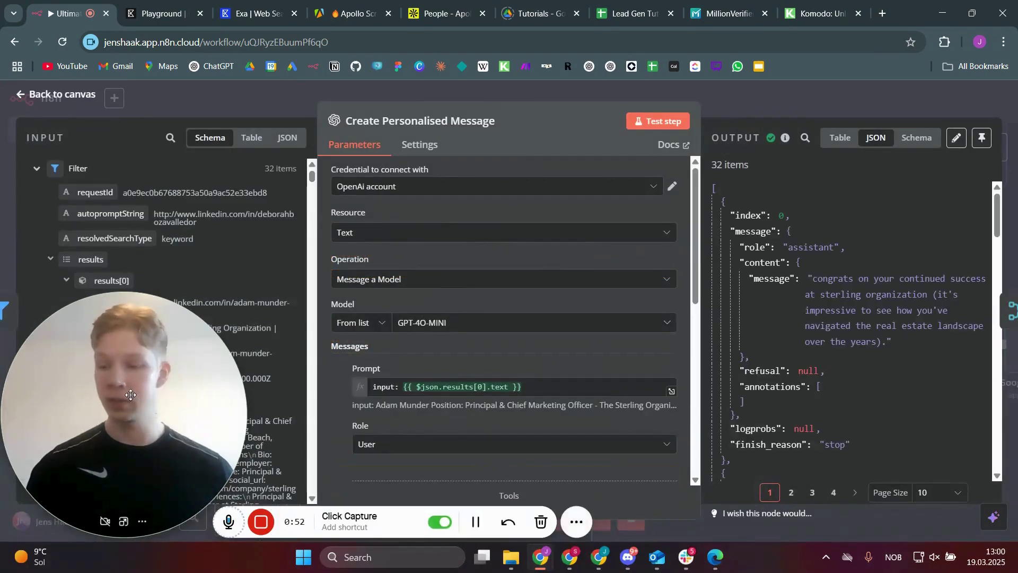
pyautogui.moveTo(131, 395); pyautogui.dragTo(931, 480)
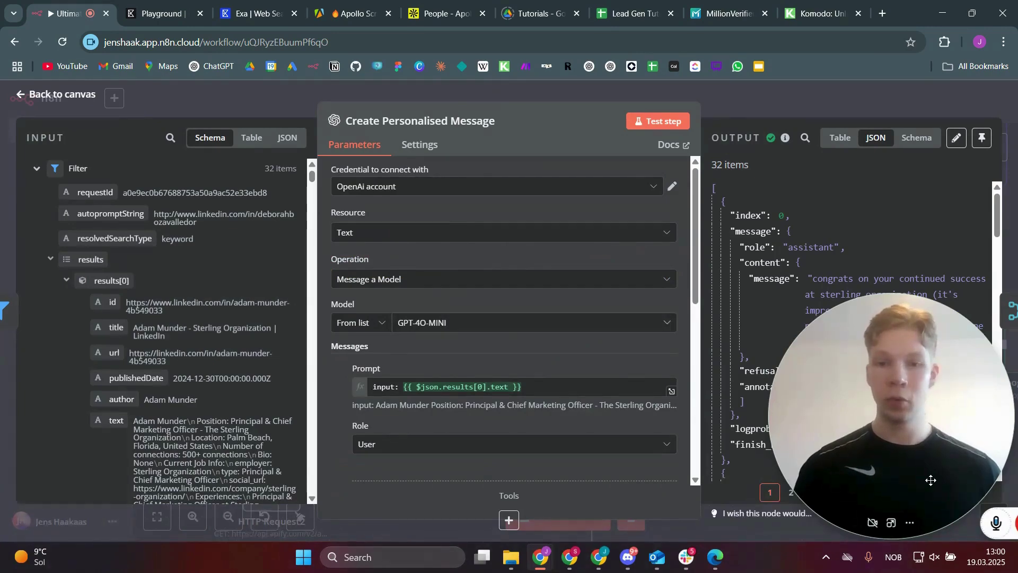
pyautogui.scroll(-4, 538, 262)
pyautogui.scroll(4, 535, 261)
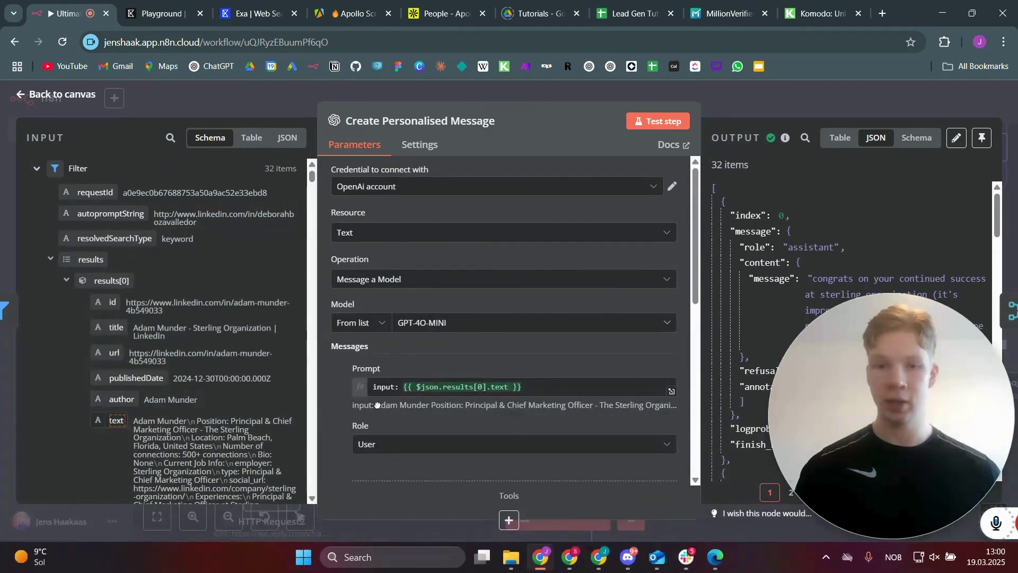
pyautogui.moveTo(377, 404); pyautogui.dragTo(117, 408)
pyautogui.moveTo(281, 379); pyautogui.dragTo(297, 371)
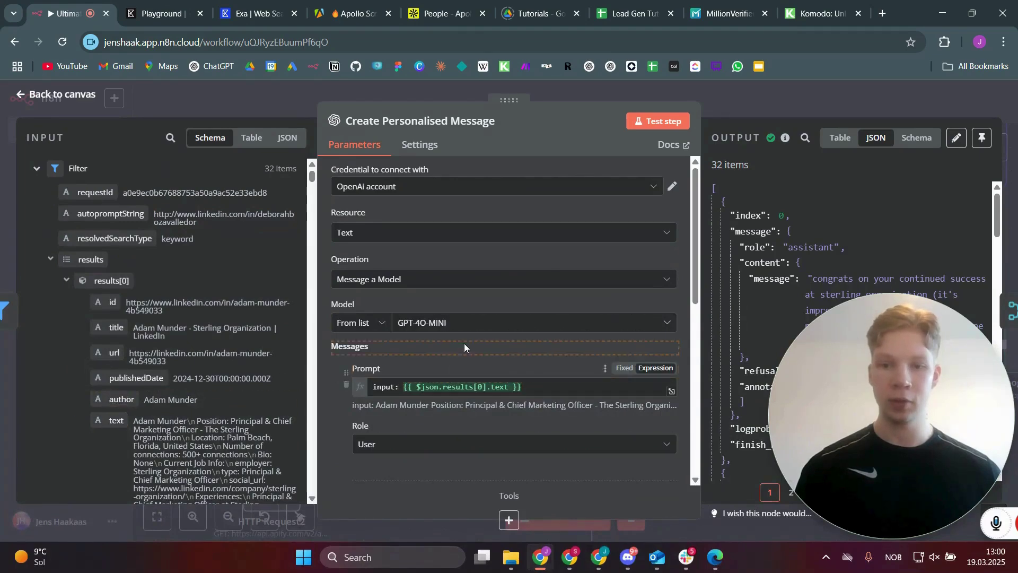
# Expand the system prompt for the congratulatory message, read its instructions, and close the Create Personalised Message node.
pyautogui.scroll(-4, 400, 249)
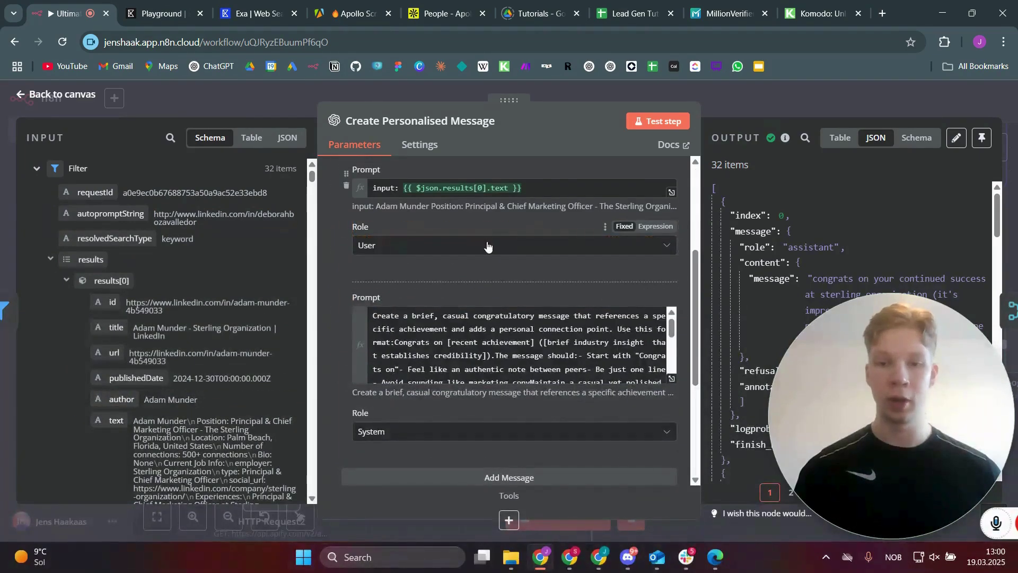
pyautogui.scroll(-1, 487, 245)
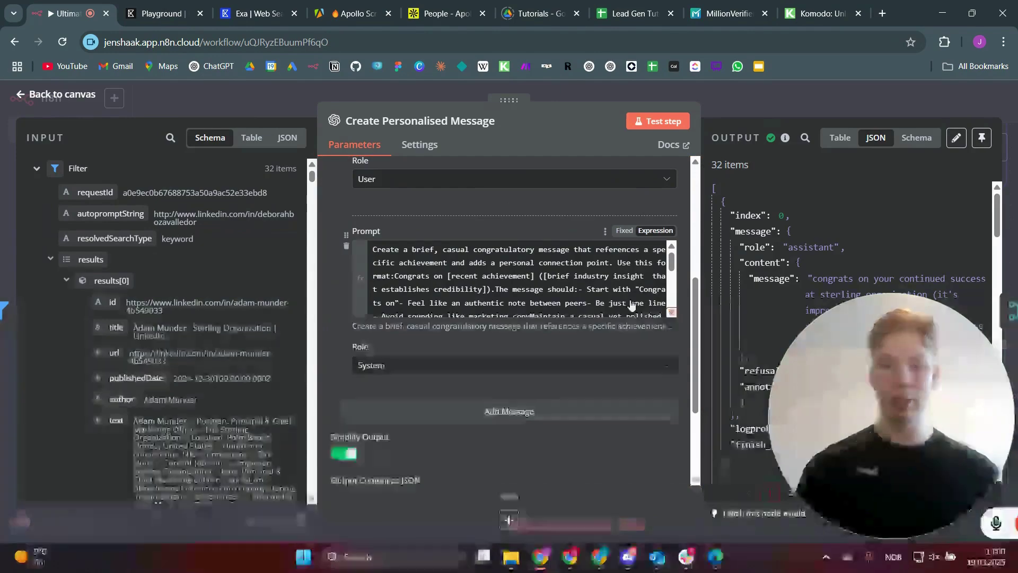
pyautogui.click(474, 254)
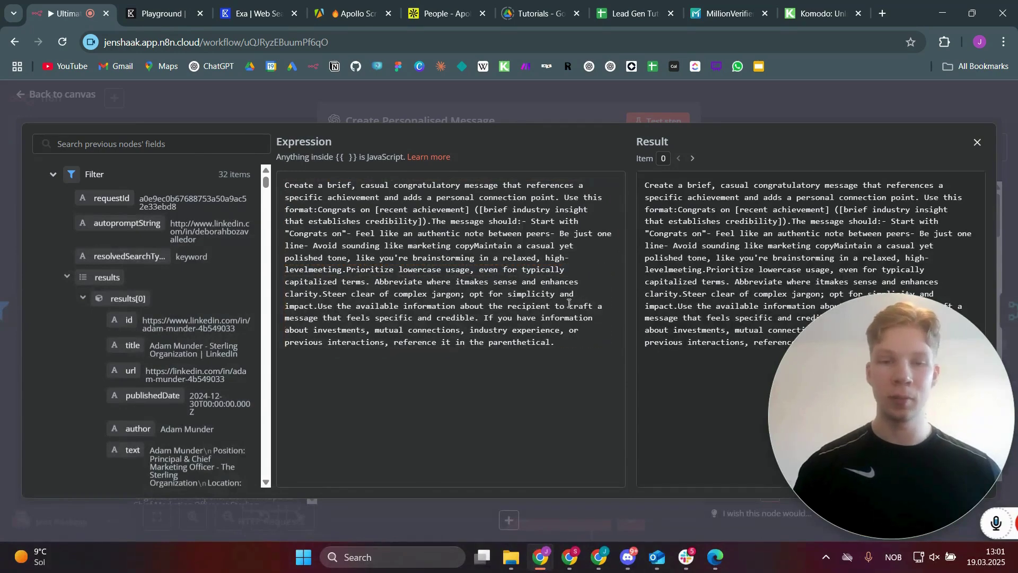
pyautogui.click(508, 116)
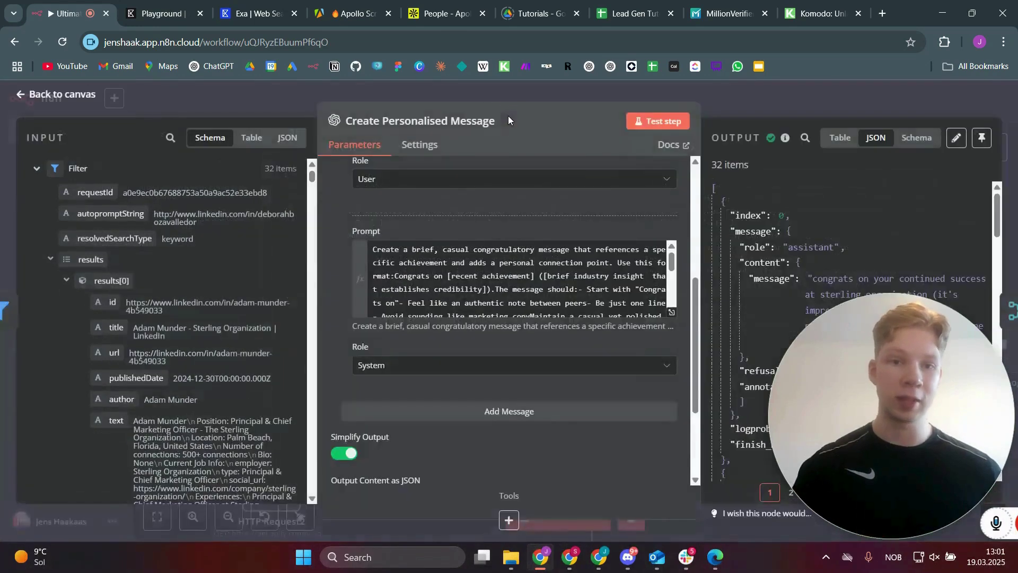
pyautogui.click(747, 103)
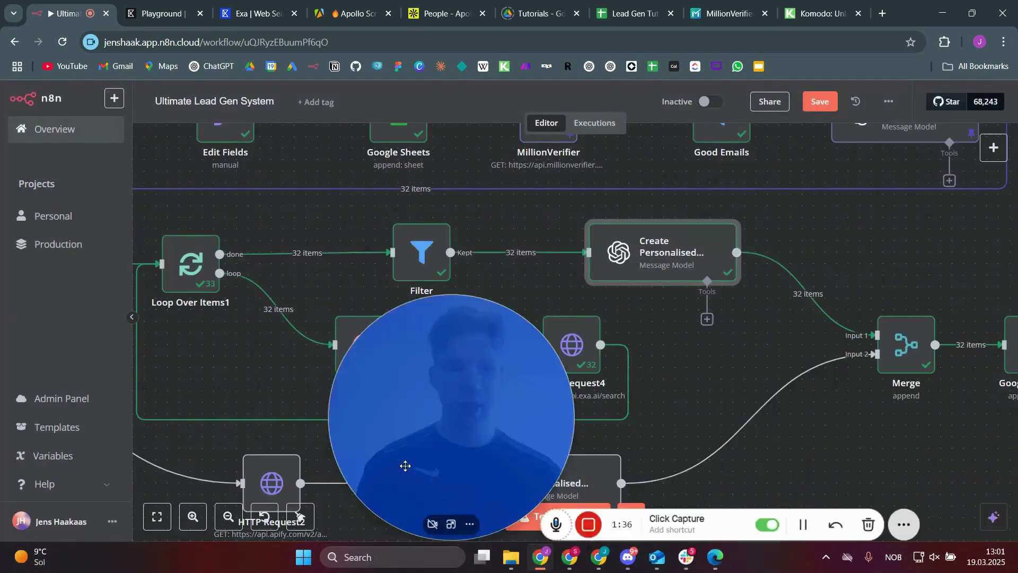
# Open the Google Sheets1 node after the Merge and examine the expressions mapped to its columns, from First Name to Congrats Message.
pyautogui.press('1')
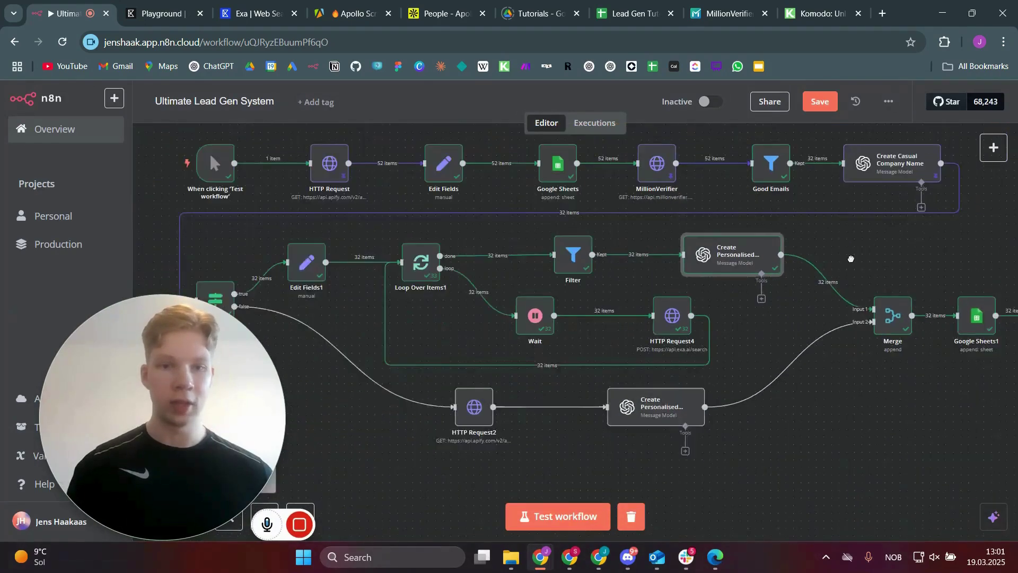
pyautogui.moveTo(846, 224); pyautogui.dragTo(879, 212)
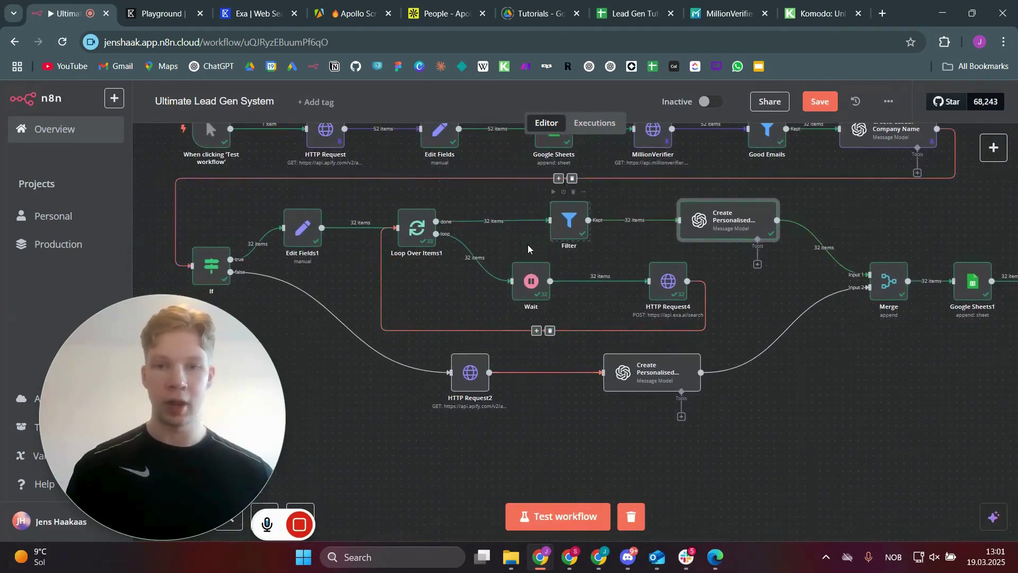
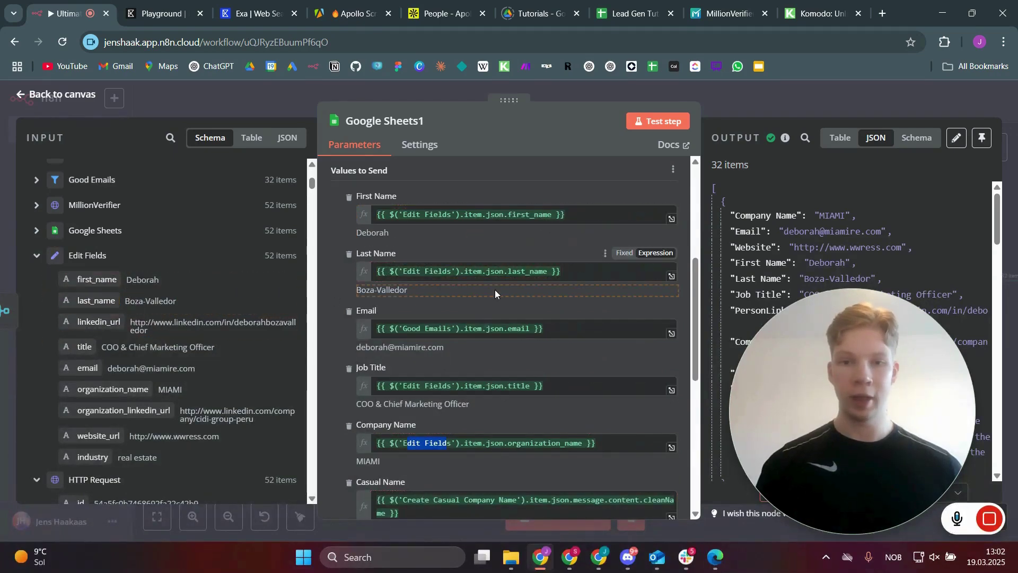
pyautogui.scroll(-1, 512, 326)
pyautogui.scroll(-6, 512, 326)
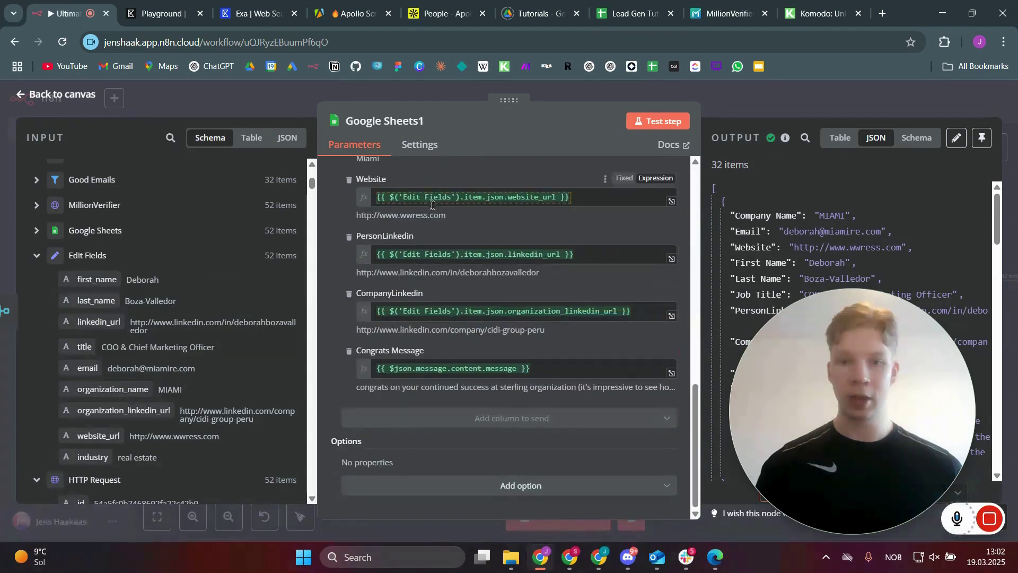
pyautogui.scroll(1, 397, 238)
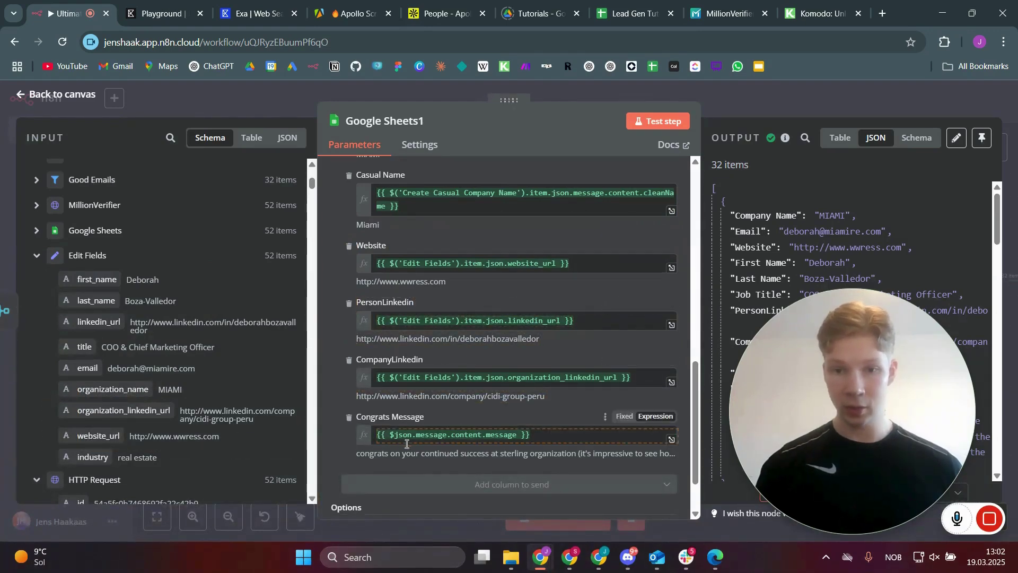
pyautogui.scroll(6, 491, 352)
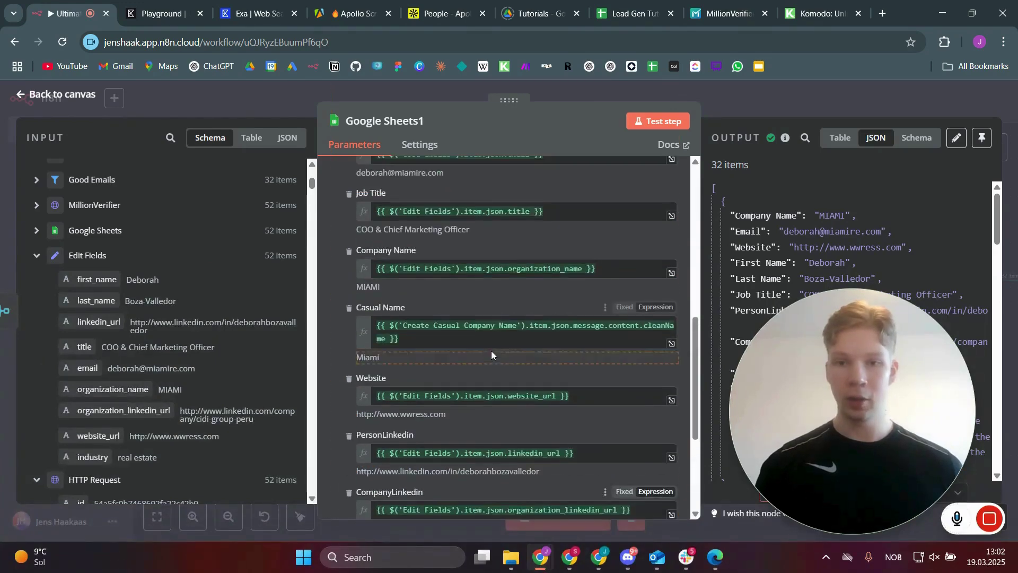
pyautogui.scroll(-2, 492, 350)
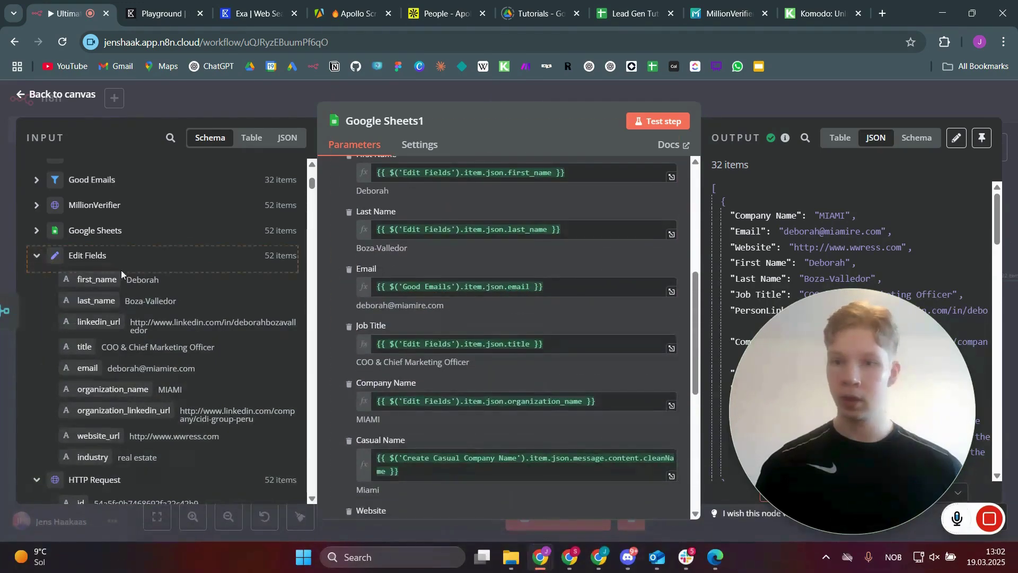
# Expand the Good Emails input data in Google Sheets1 and examine the source fields of the Email and Casual Name columns.
pyautogui.scroll(5, 121, 269)
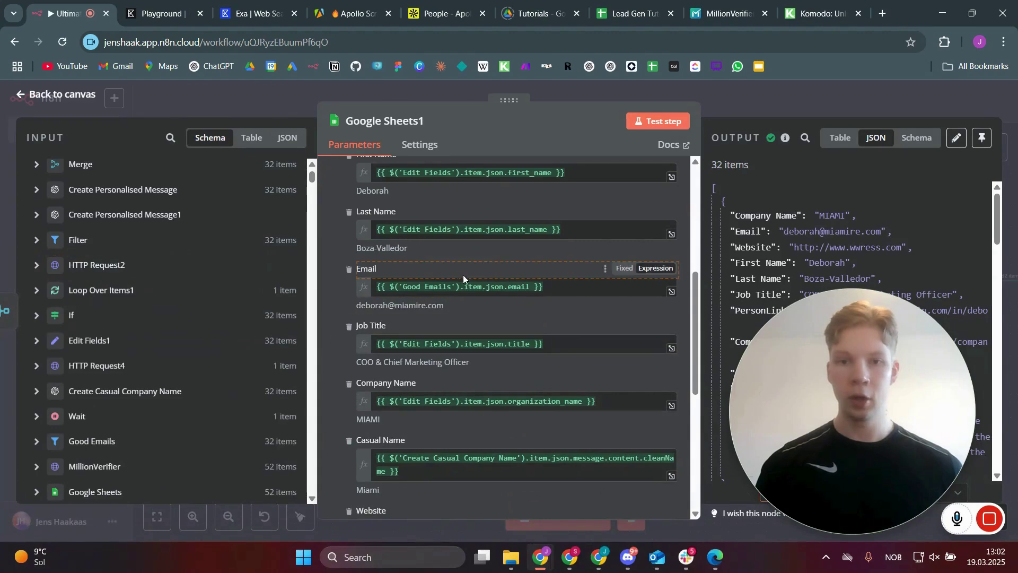
pyautogui.scroll(-2, 112, 371)
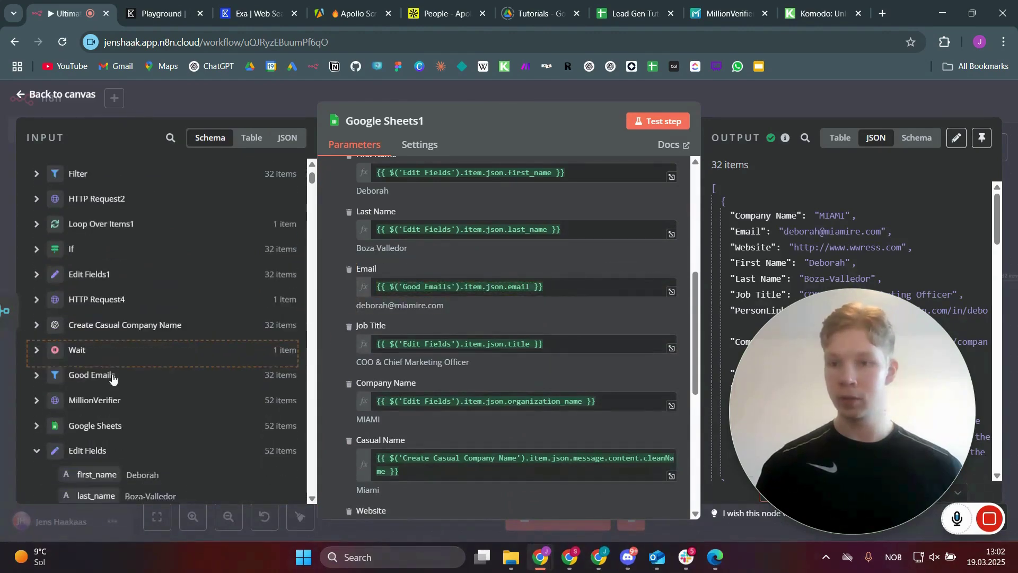
pyautogui.click(37, 375)
pyautogui.scroll(-4, 105, 281)
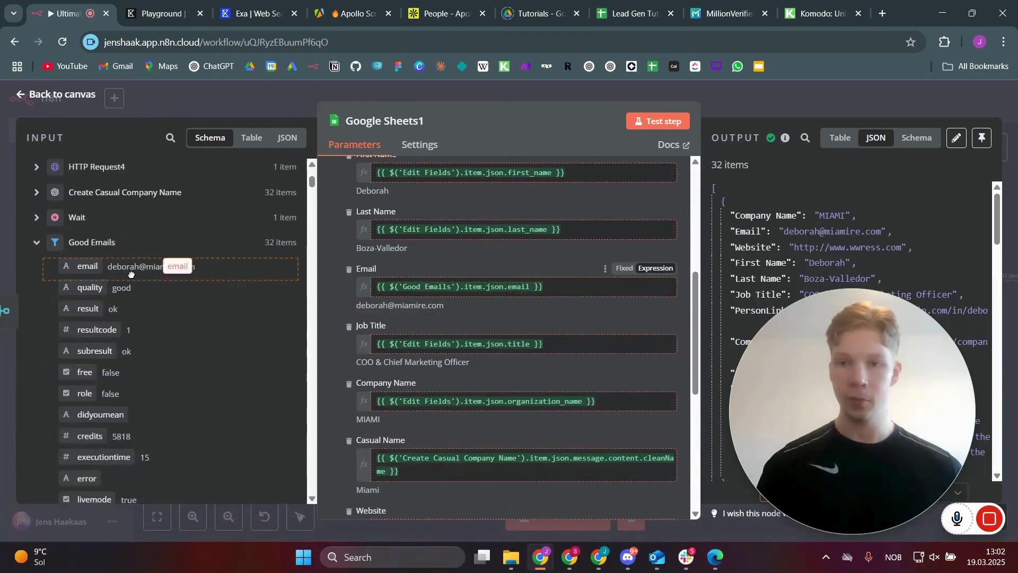
pyautogui.scroll(3, 550, 314)
pyautogui.scroll(-6, 564, 314)
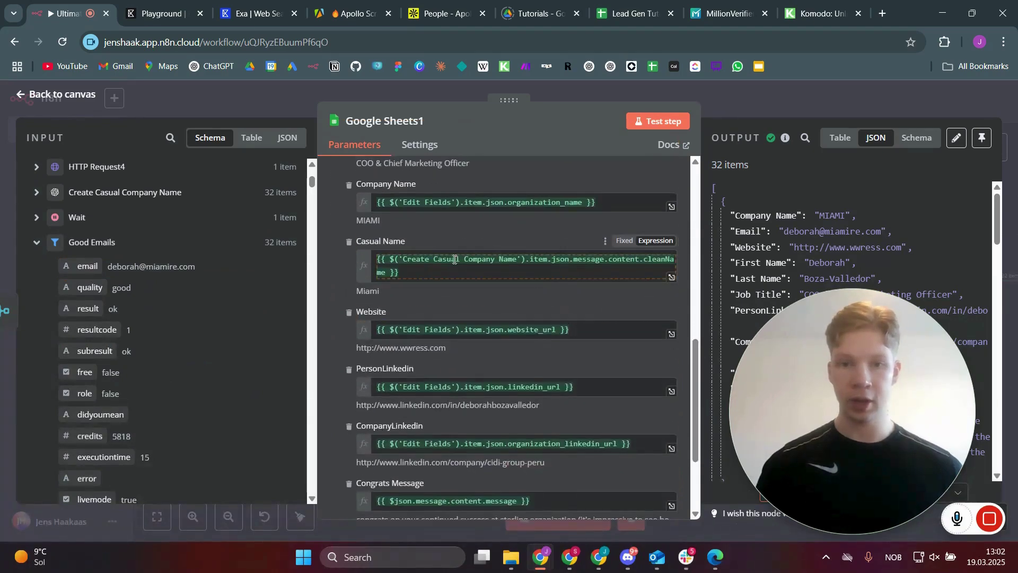
# Collapse the Good Emails input data and expand Create Casual Company Name to examine the cleanName field used for the Casual Name column.
pyautogui.click(36, 244)
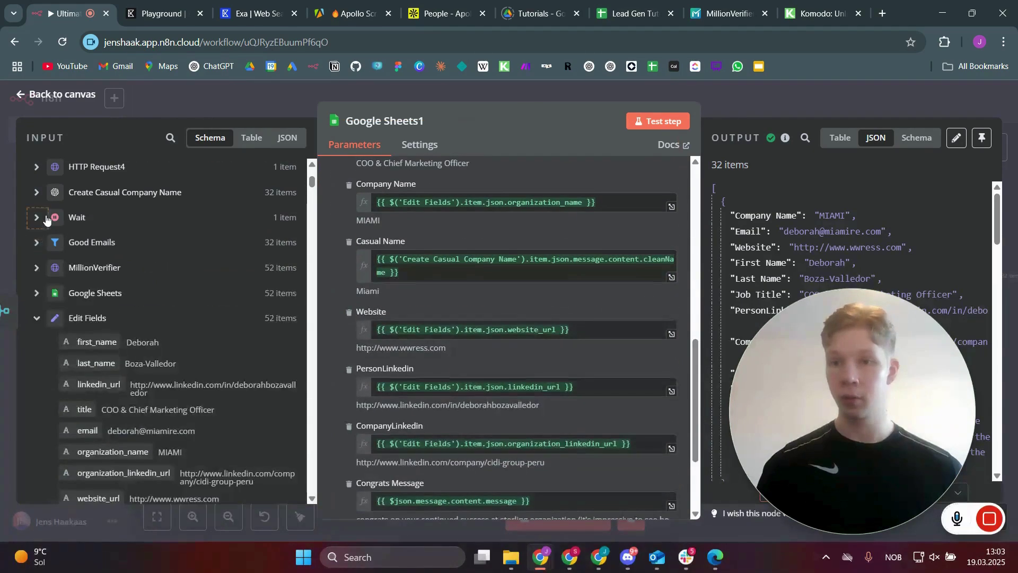
pyautogui.click(36, 193)
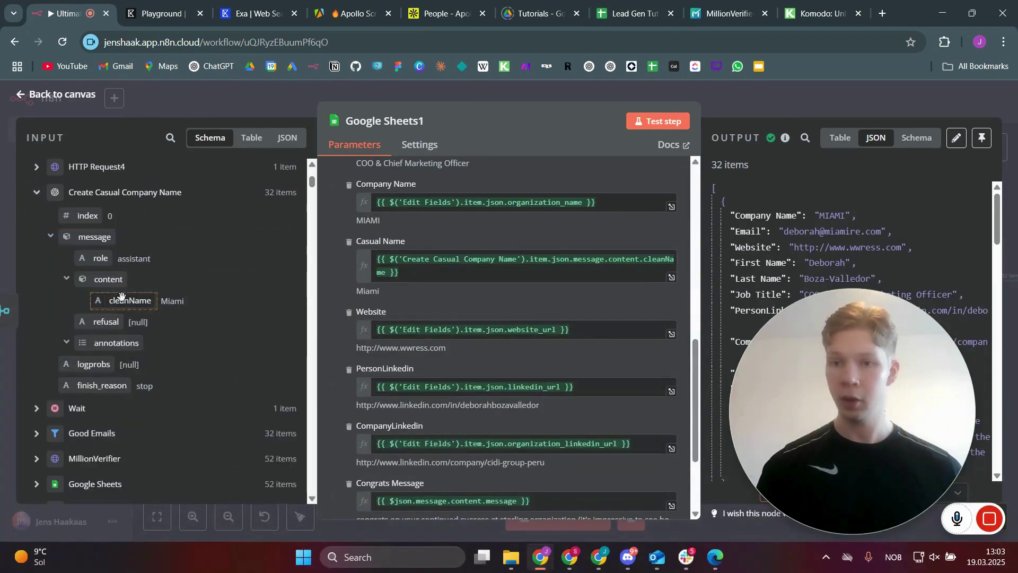
pyautogui.moveTo(132, 298)
pyautogui.mouseDown()
pyautogui.moveTo(521, 273)
pyautogui.moveTo(127, 300)
pyautogui.mouseUp()
# Expand the Merge input data, examine the message field used for the Congrats Message column, and close the Google Sheets1 node.
pyautogui.scroll(-3, 539, 298)
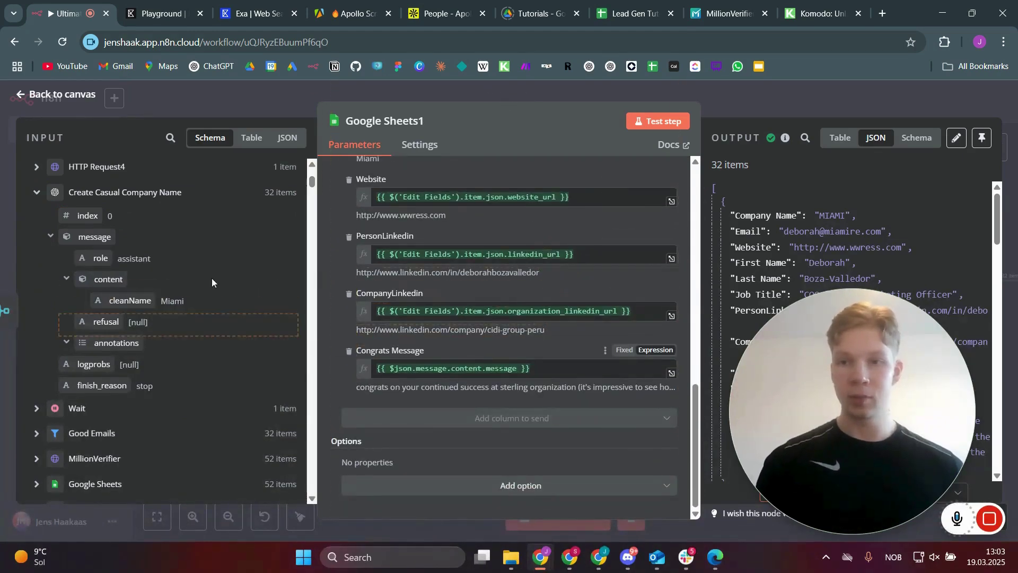
pyautogui.scroll(5, 164, 243)
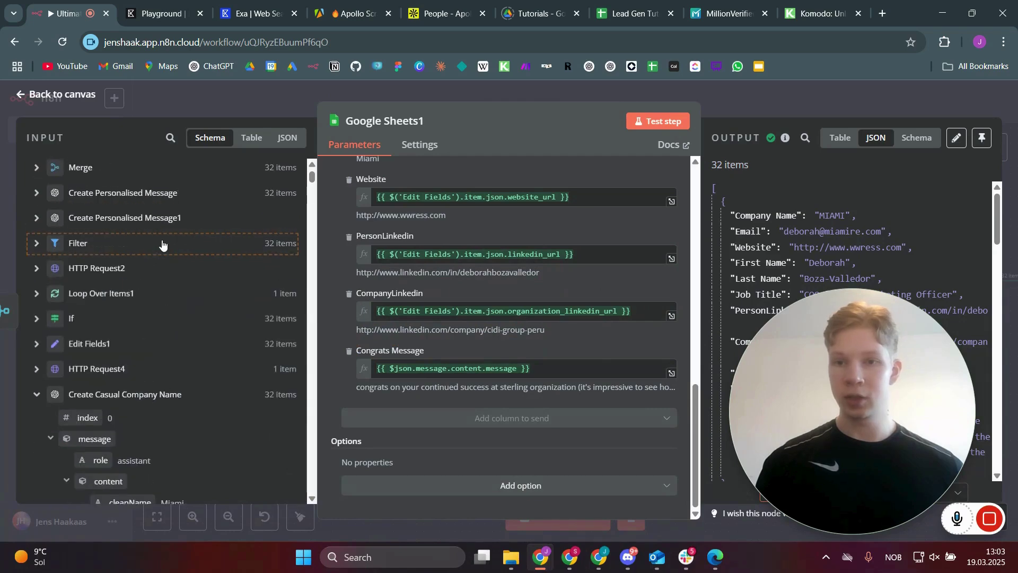
pyautogui.click(37, 169)
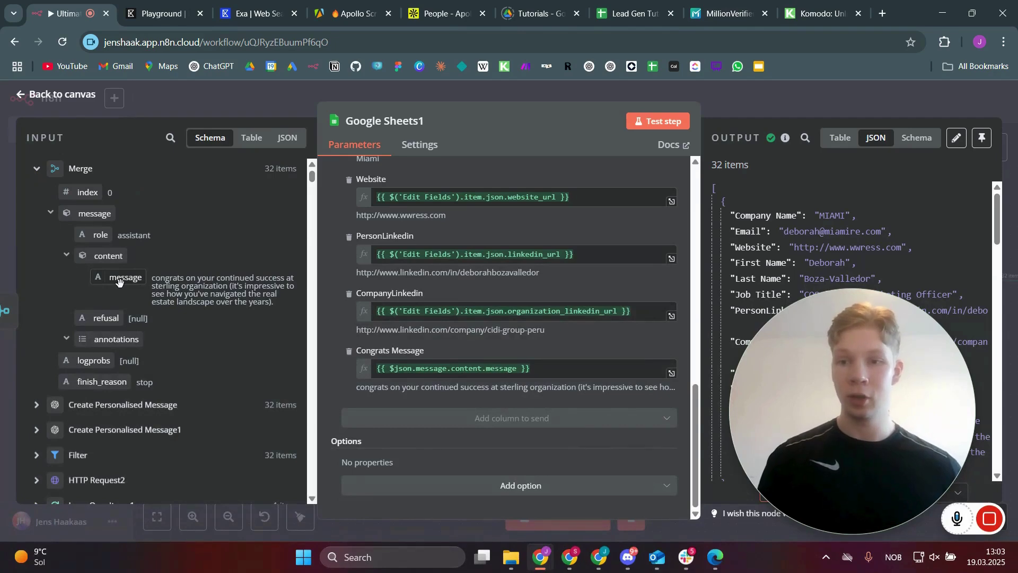
pyautogui.moveTo(120, 288); pyautogui.dragTo(523, 363)
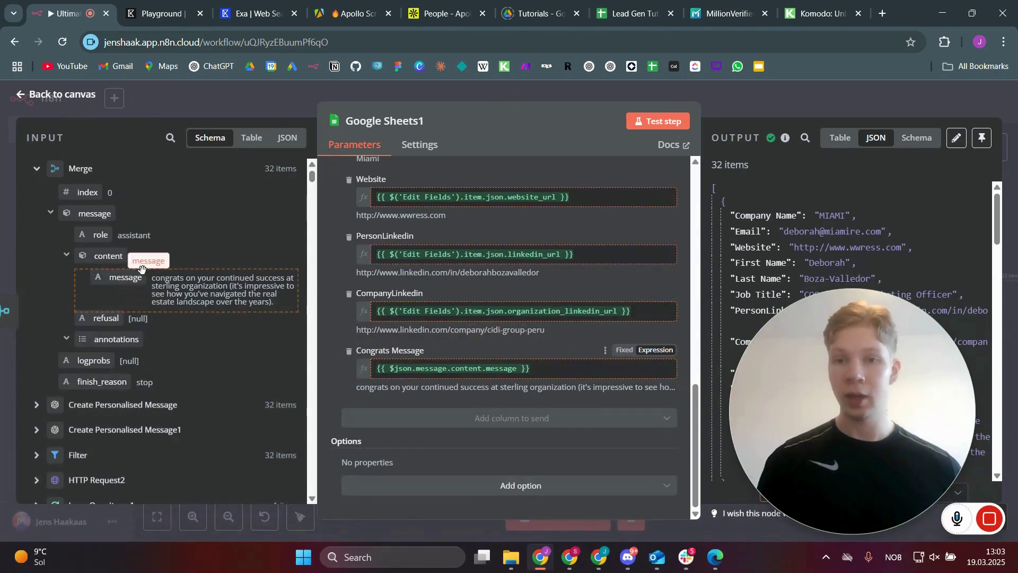
pyautogui.click(757, 106)
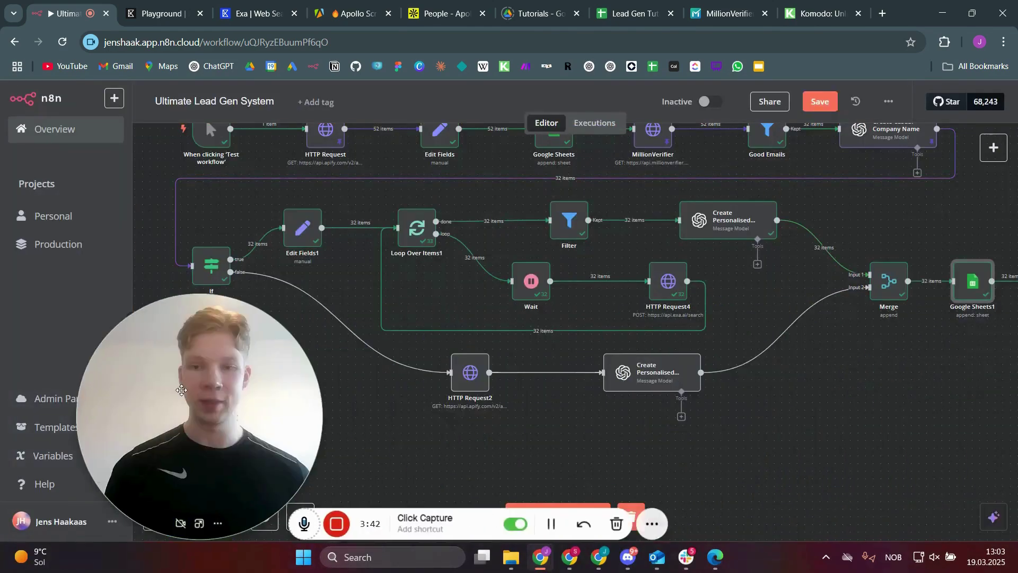